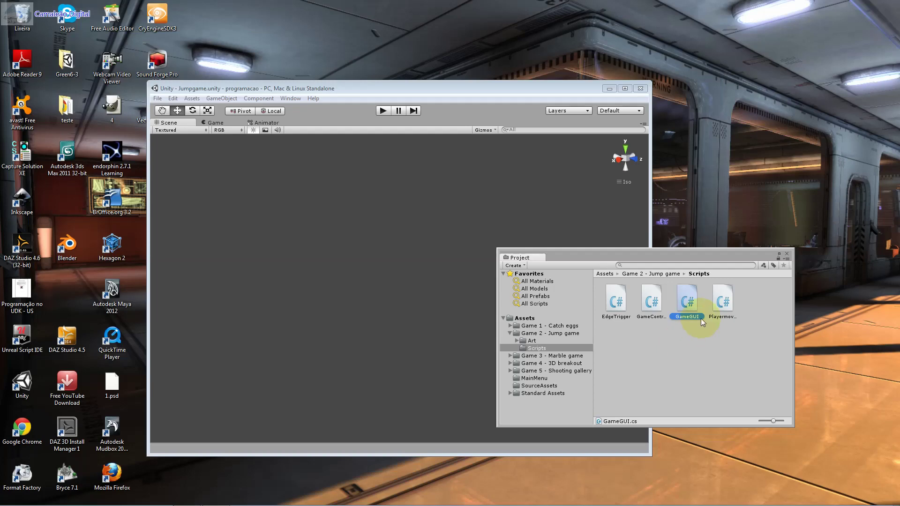
Browse the GameControl, EdgeTrigger, GameGUI and Playermovement scripts in the Project window
left_click(658, 313)
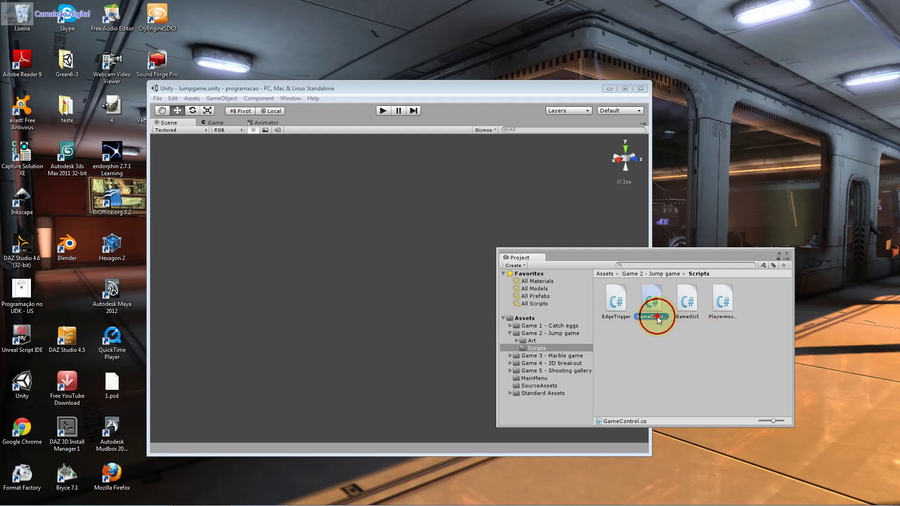
left_click(652, 317)
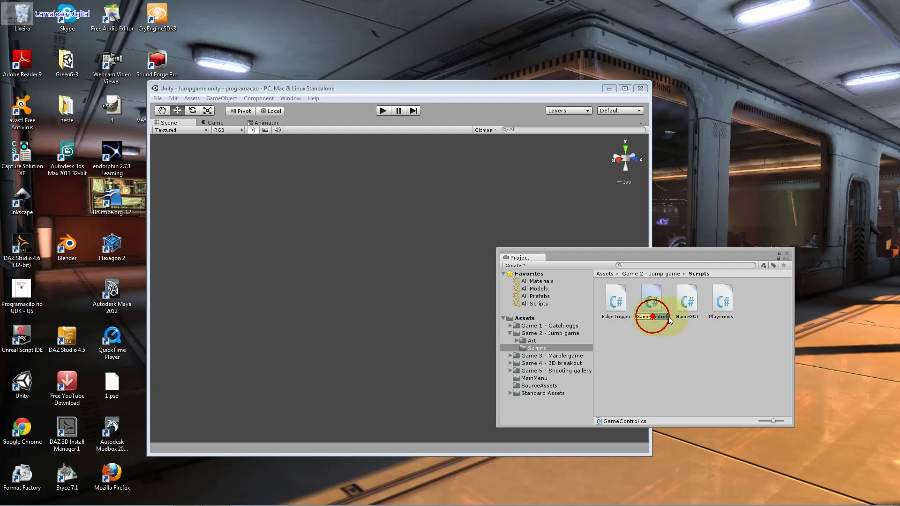
left_click(611, 316)
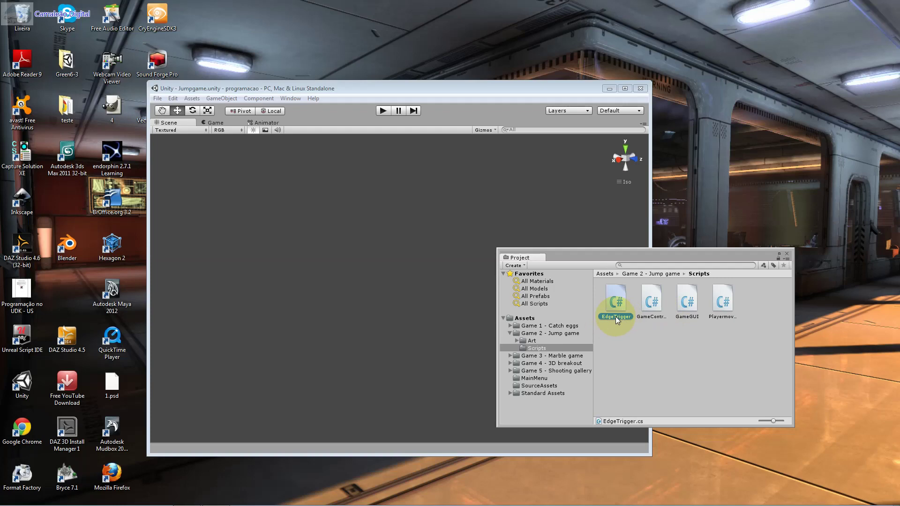
left_click(694, 300)
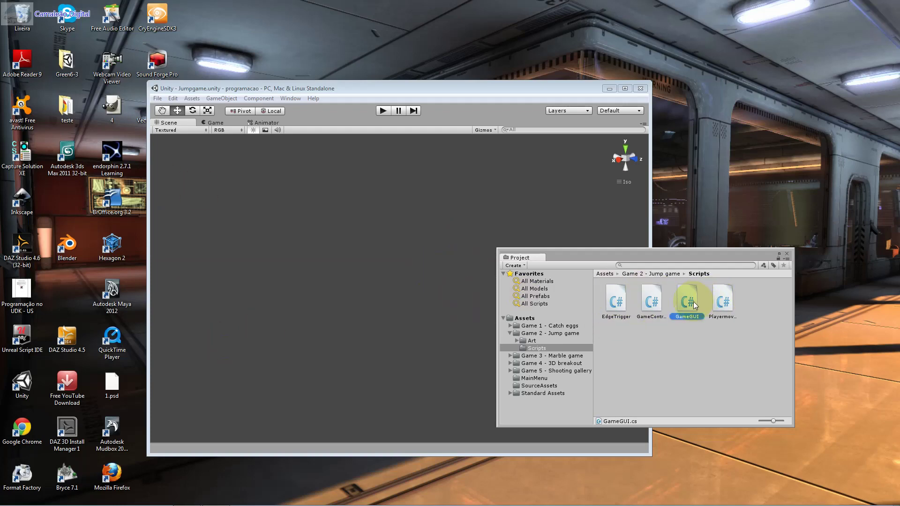
left_click(693, 301)
left_click(723, 301)
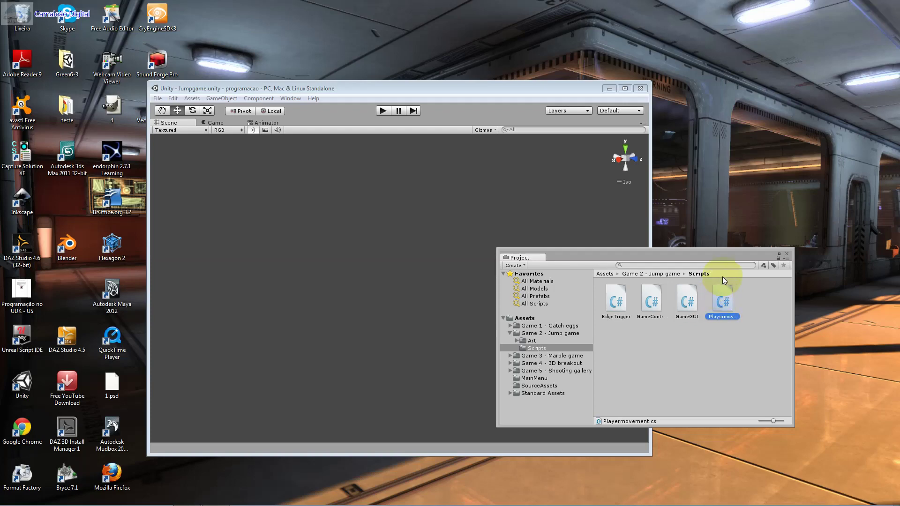
Open the Game 2 - Jump game folder and select the Jumpgame scene
left_click_drag(709, 257, 727, 250)
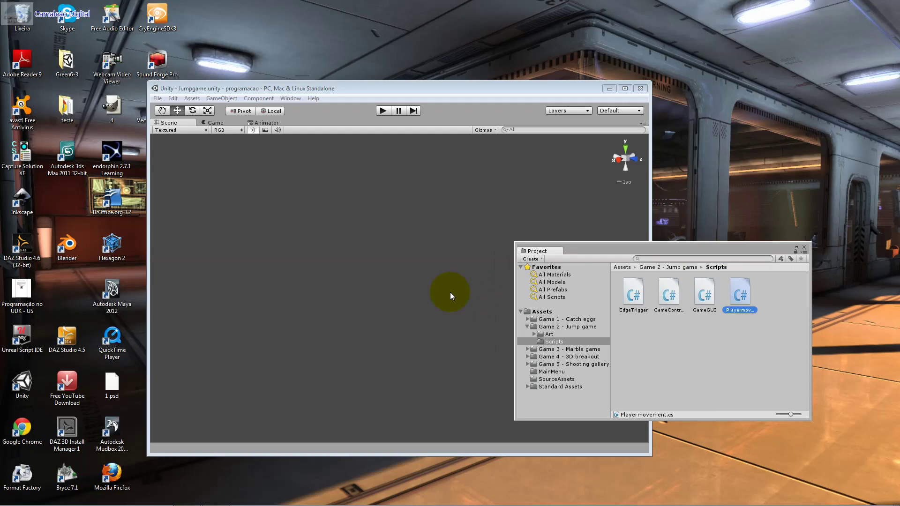
left_click(291, 98)
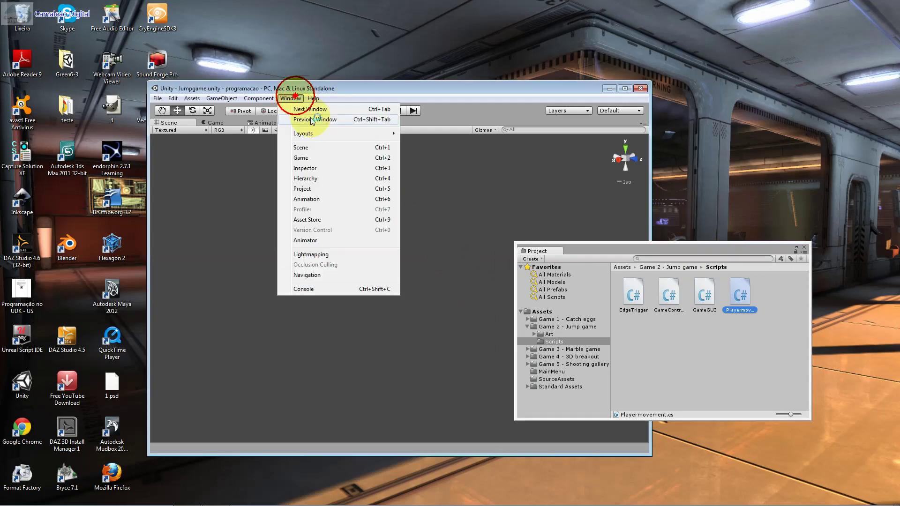
left_click(562, 324)
left_click(664, 298)
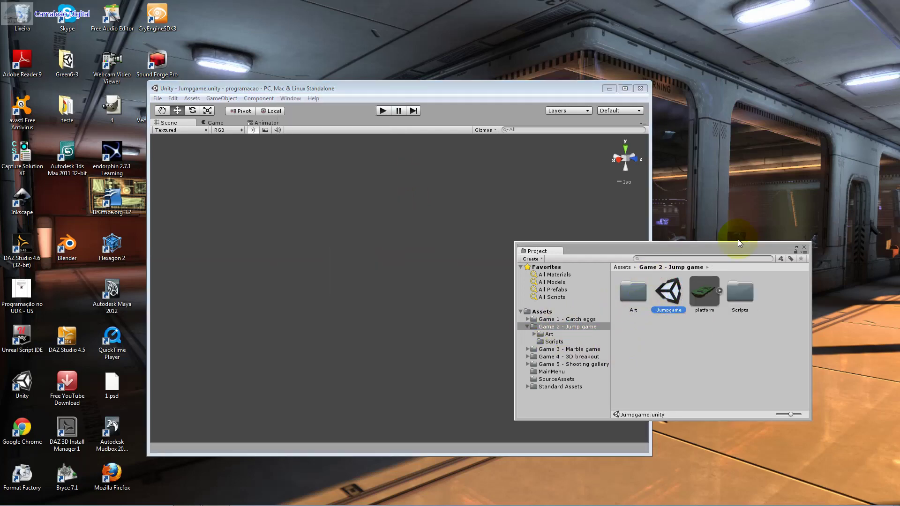
Reposition the project panel and the main Unity editor window
left_click_drag(733, 251, 782, 258)
left_click(451, 95)
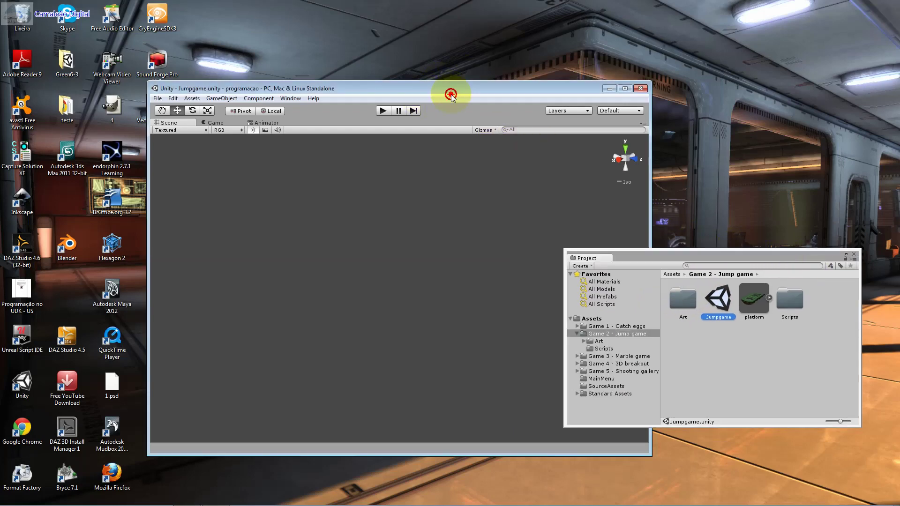
left_click_drag(468, 79, 603, 62)
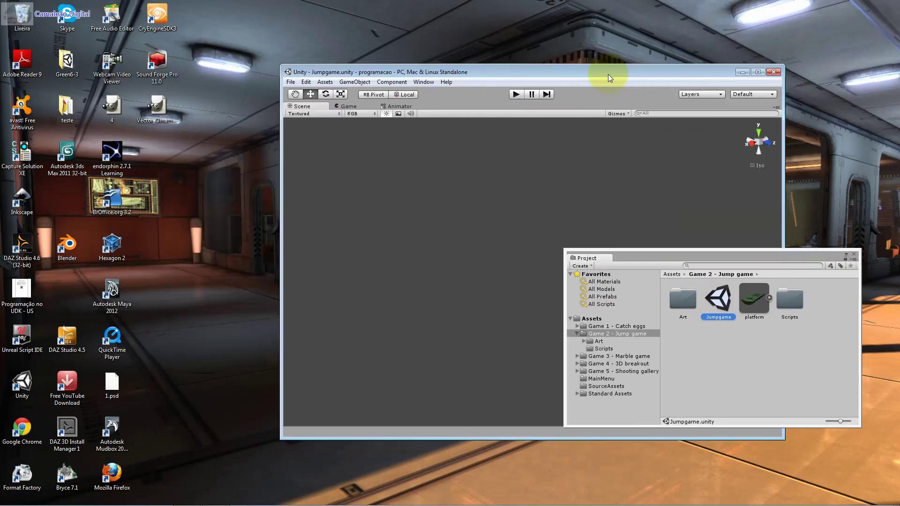
left_click_drag(531, 71, 496, 71)
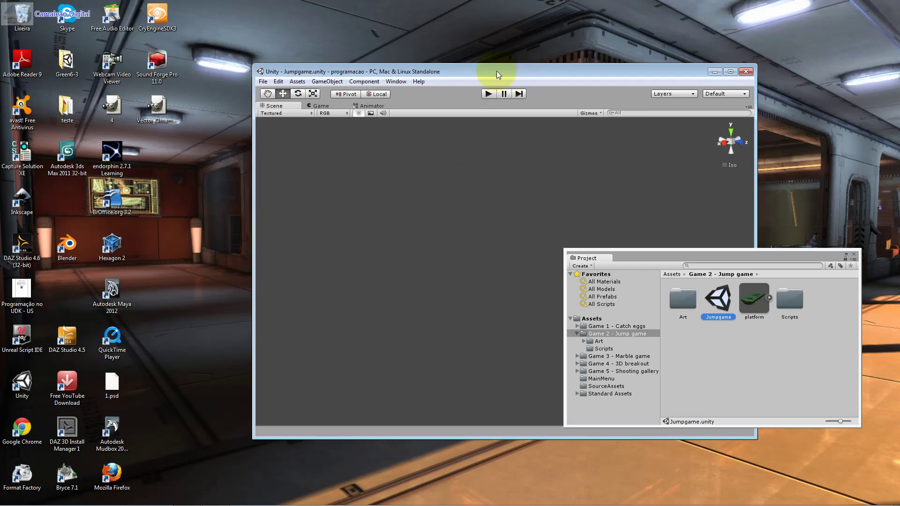
left_click(462, 353)
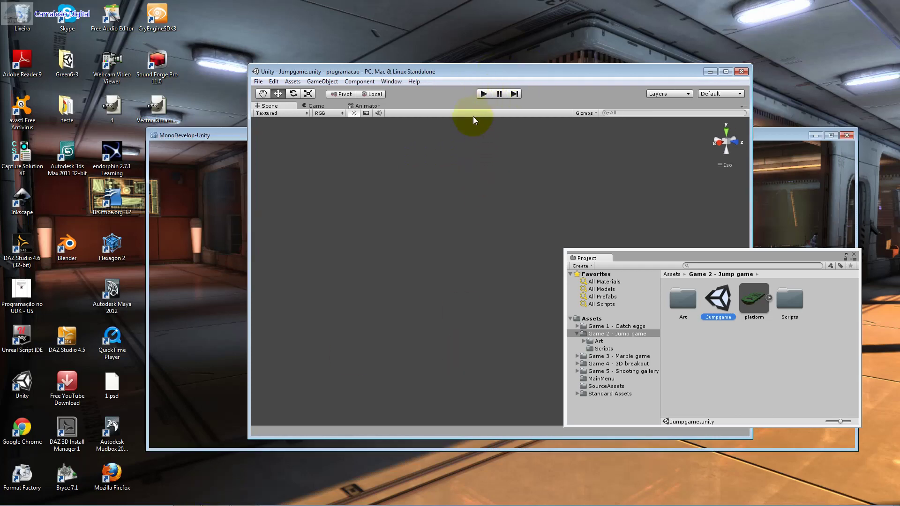
Bring MonoDevelop-Unity forward with the programacao solution and GameGUI.cs loaded
left_click(257, 497)
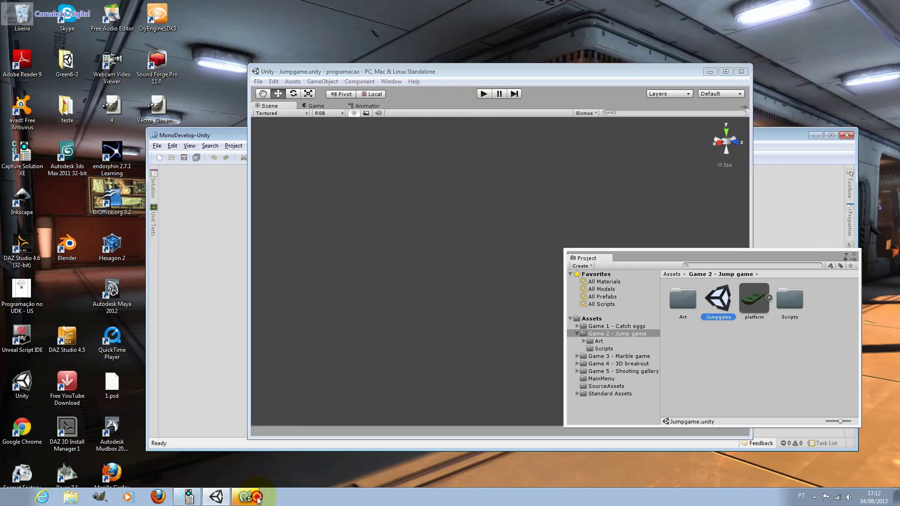
left_click(232, 134)
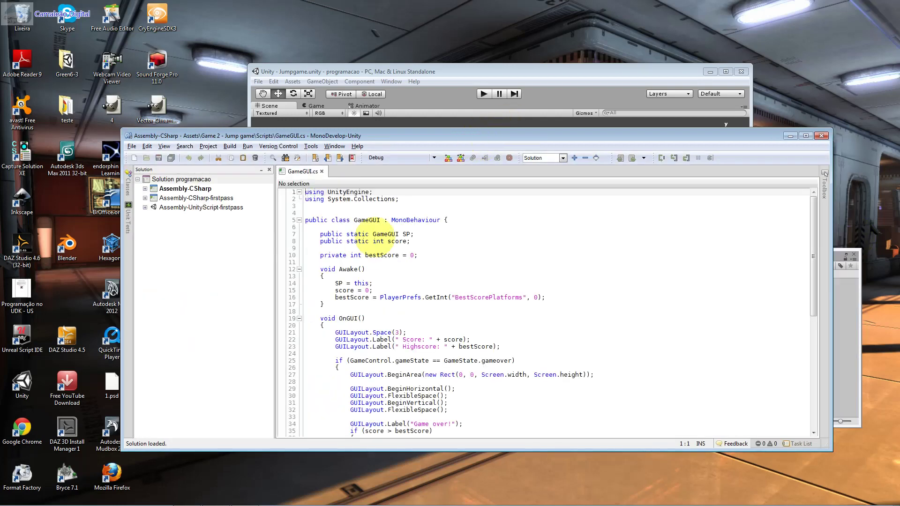
Review the using statements and the MonoBehaviour class declaration at the top of GameGUI.cs
left_click(368, 249)
scroll(369, 248, "down", 9)
scroll(369, 248, "up", 7)
scroll(368, 249, "up", 2)
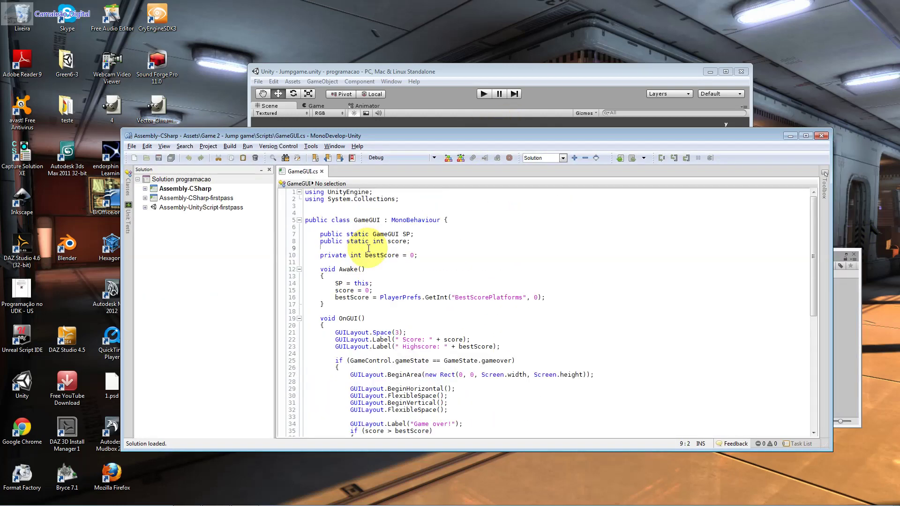
left_click_drag(399, 199, 258, 182)
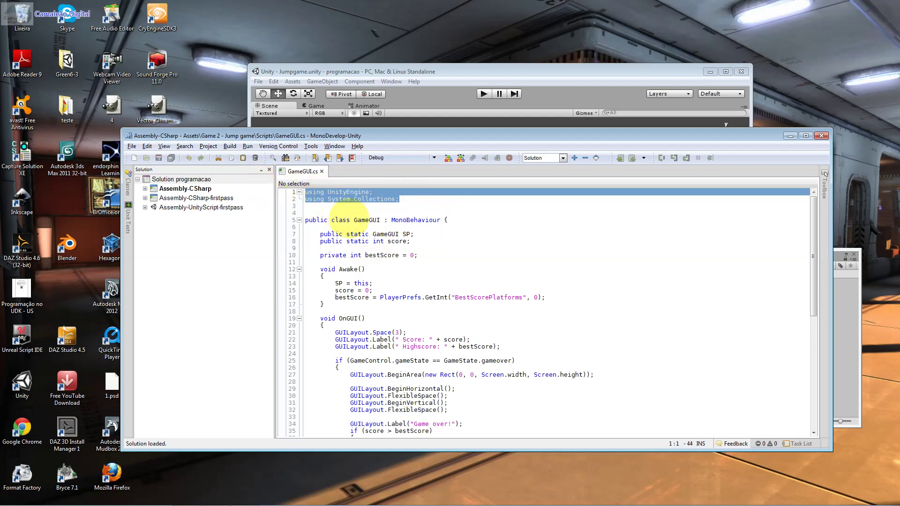
left_click_drag(350, 220, 336, 220)
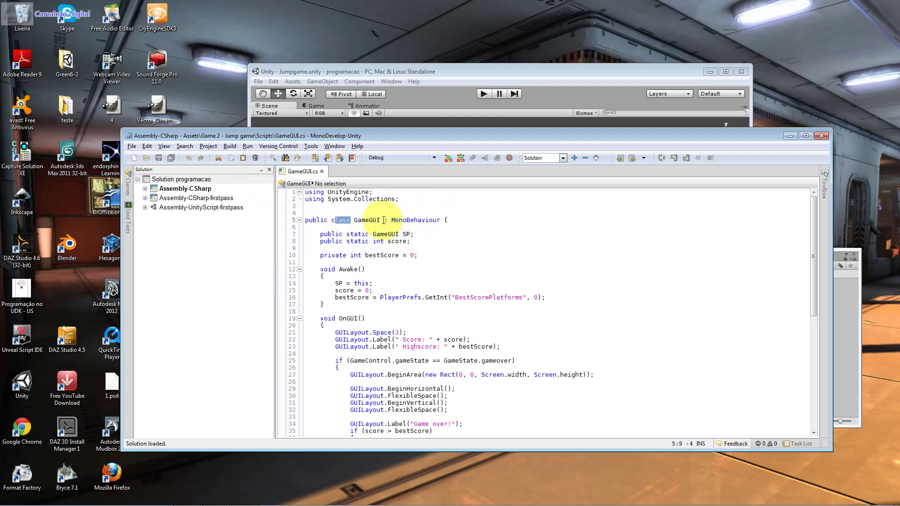
left_click_drag(432, 220, 402, 219)
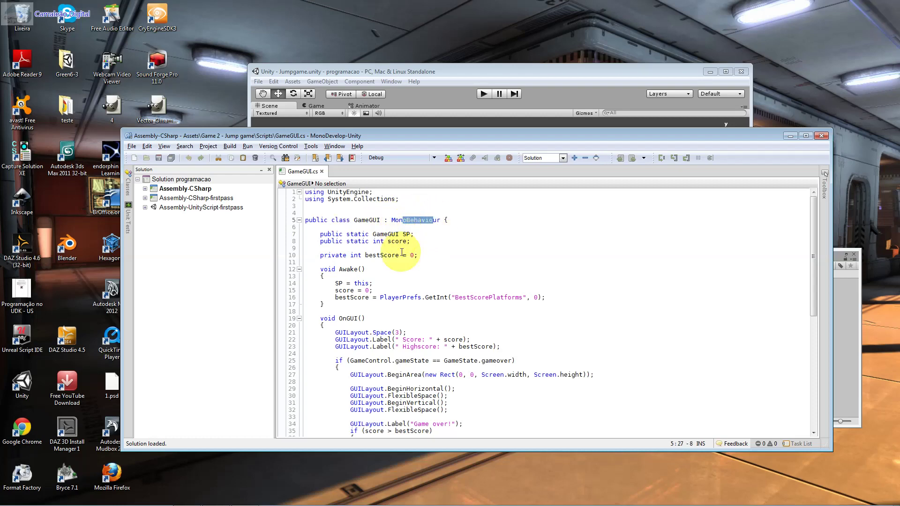
Examine the SP and int score declarations on lines 7 and 8
left_click(415, 241)
left_click_drag(414, 242, 320, 240)
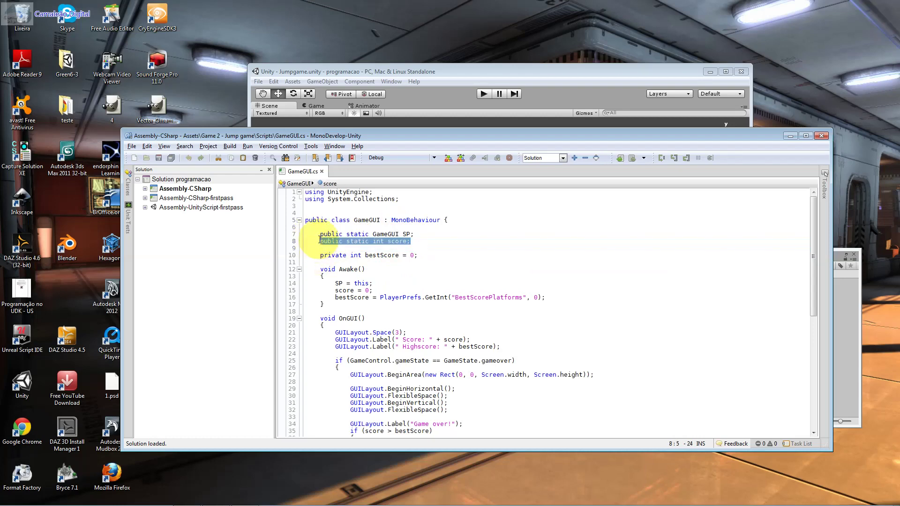
left_click(369, 241)
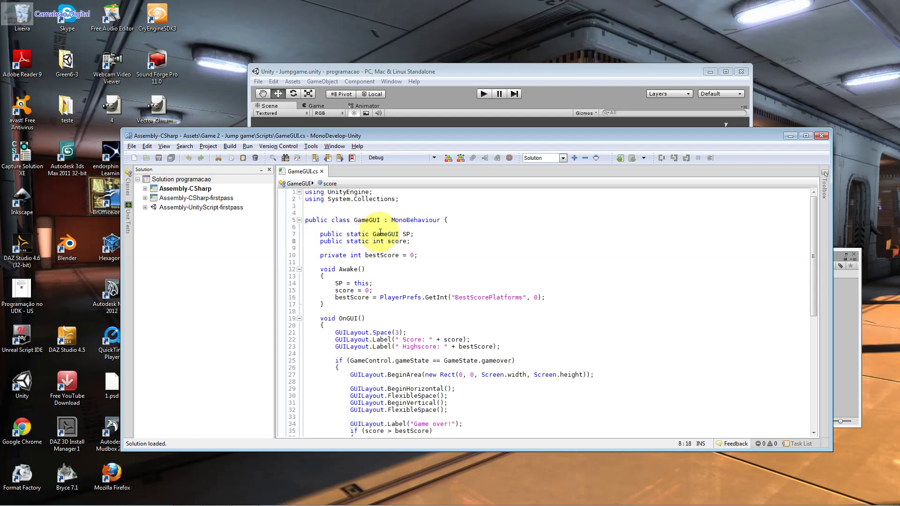
left_click_drag(410, 235, 406, 234)
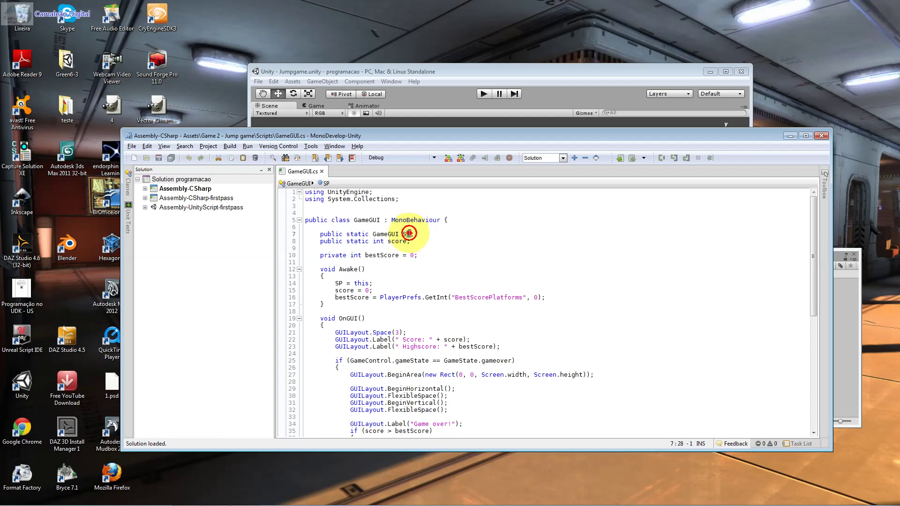
double_click(405, 234)
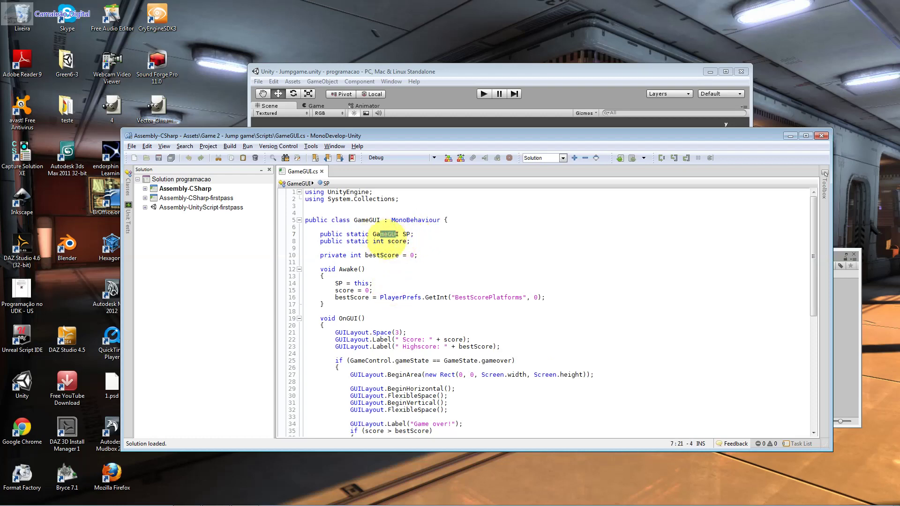
double_click(408, 241)
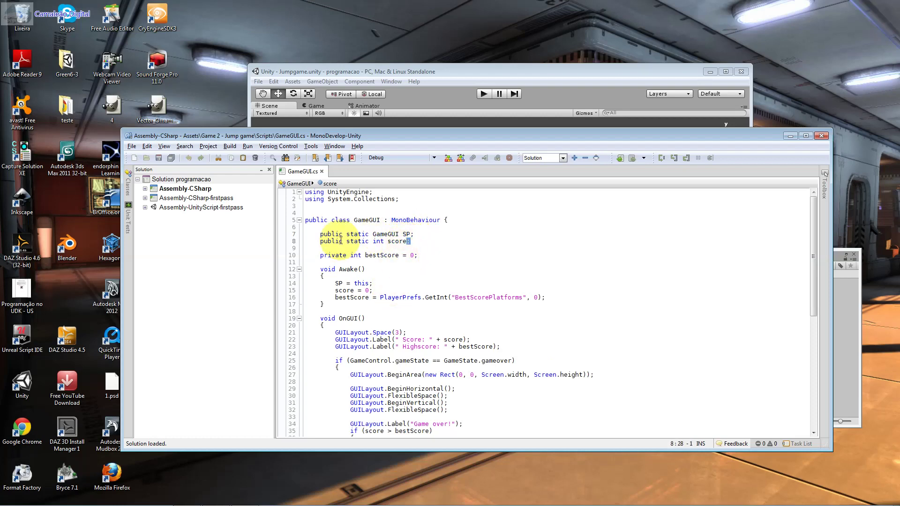
type(";")
left_click_drag(388, 242, 380, 244)
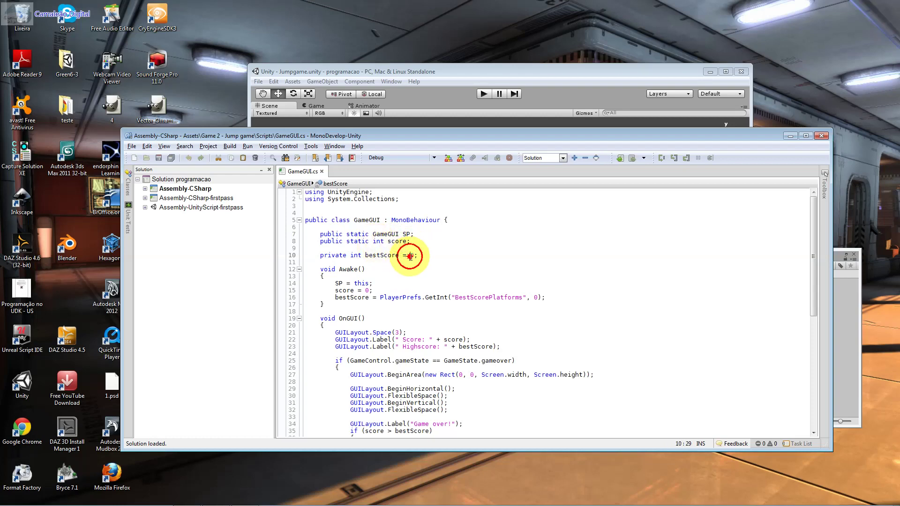
Change bestScore's initial value from 0 to 10 on line 10 and save GameGUI.cs
double_click(412, 255)
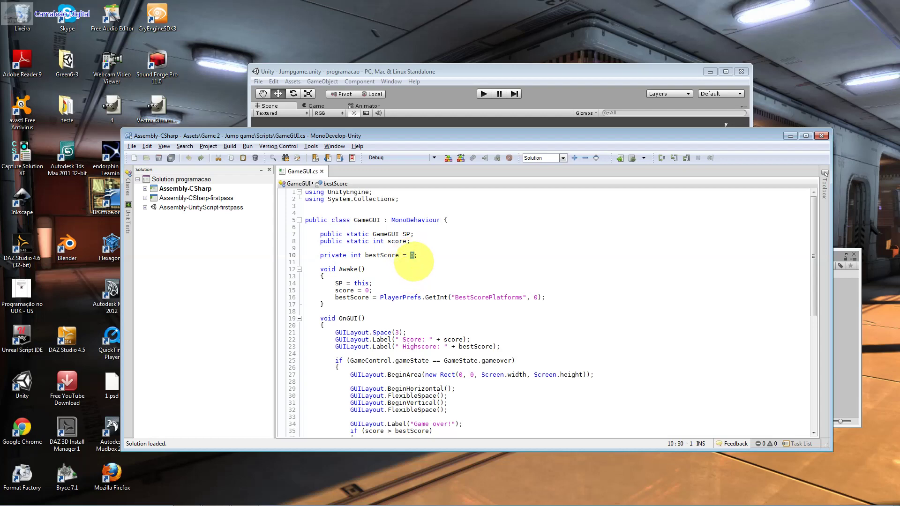
left_click_drag(398, 256, 369, 258)
left_click(411, 255)
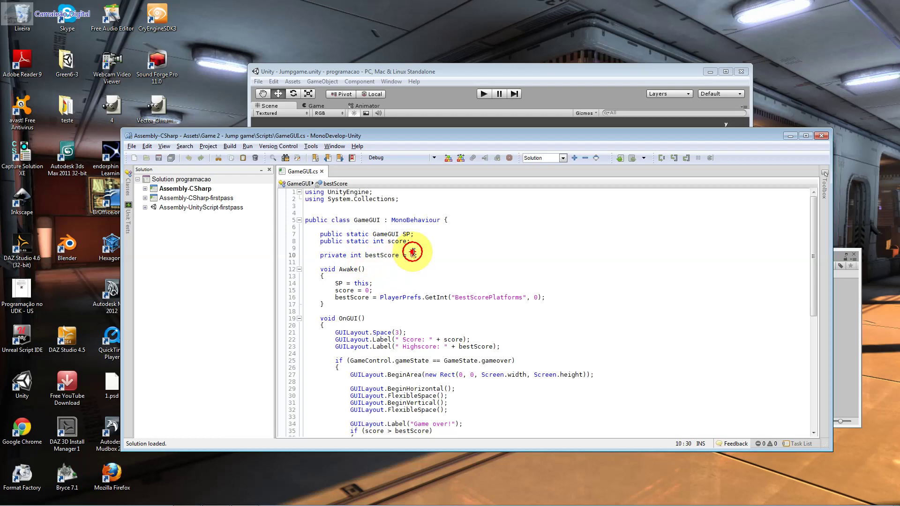
type("1")
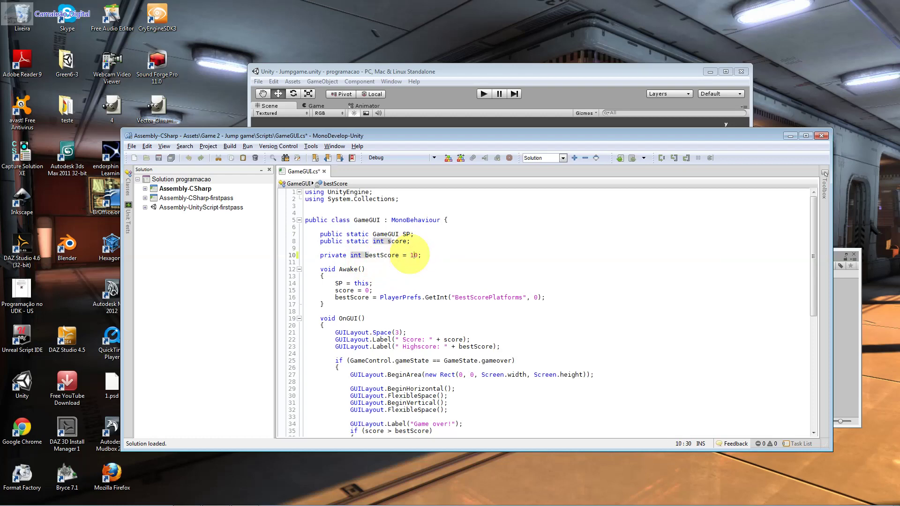
left_click(158, 158)
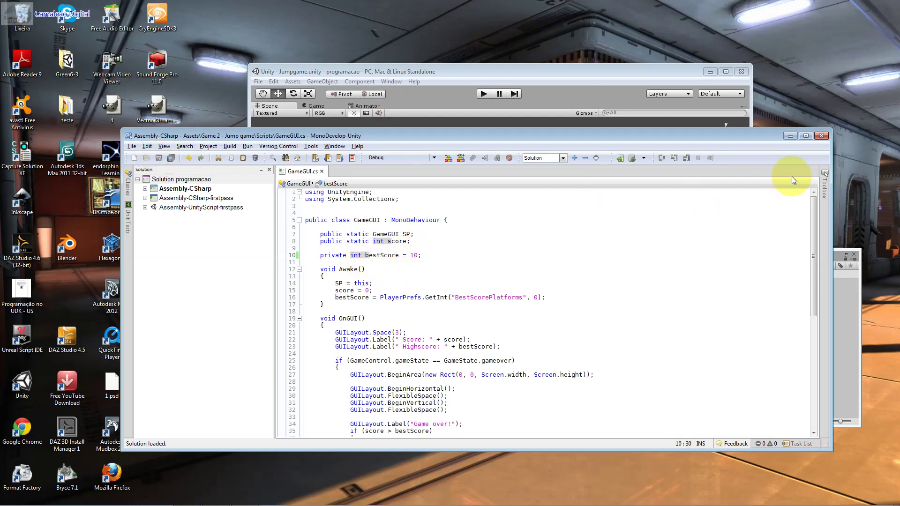
Minimize MonoDevelop, open the Game 2 - Jump game folder in Unity and enter play mode
left_click(792, 137)
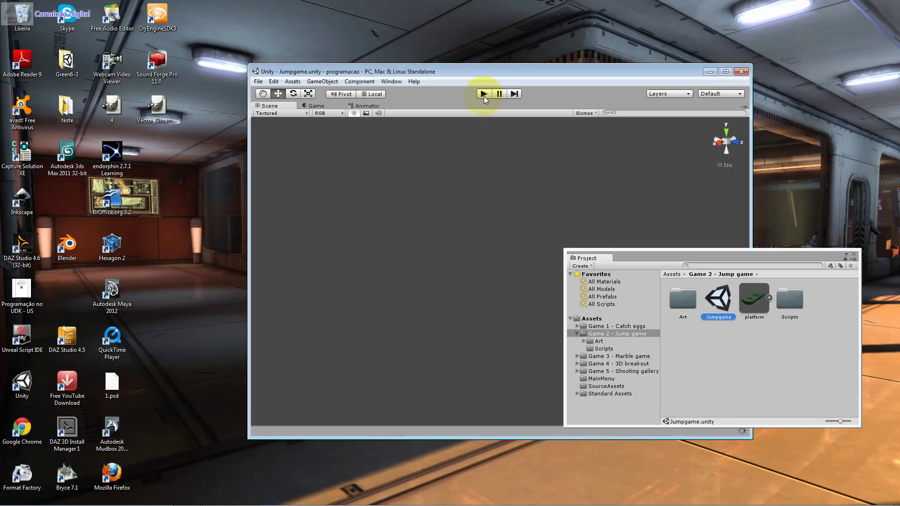
left_click_drag(575, 72, 434, 49)
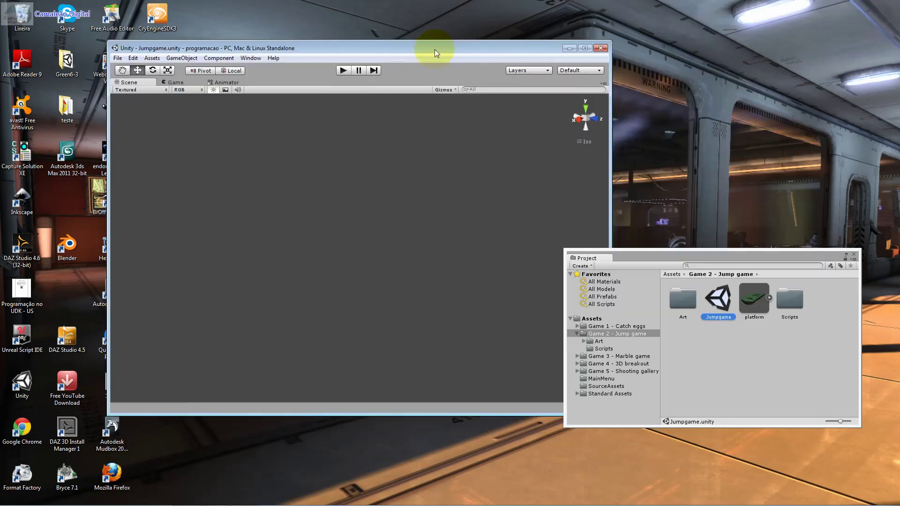
left_click(659, 301)
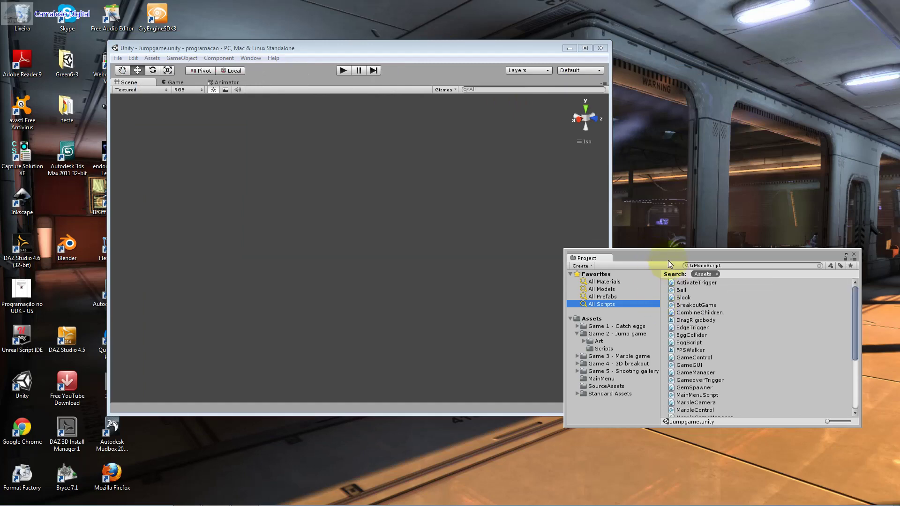
left_click_drag(660, 263, 682, 289)
left_click(648, 359)
left_click(343, 70)
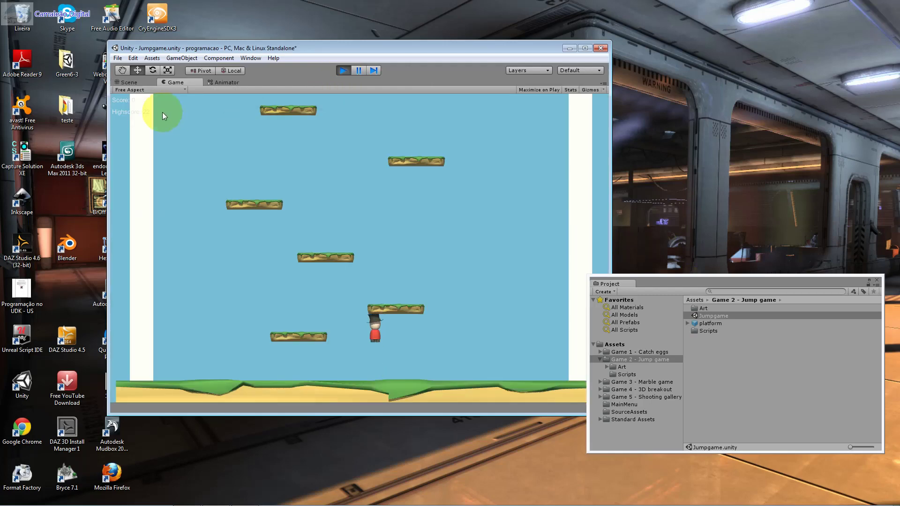
Steer the character left and right with the arrow keys to climb the platforms, then stop play mode
key("Left")
key("Left")
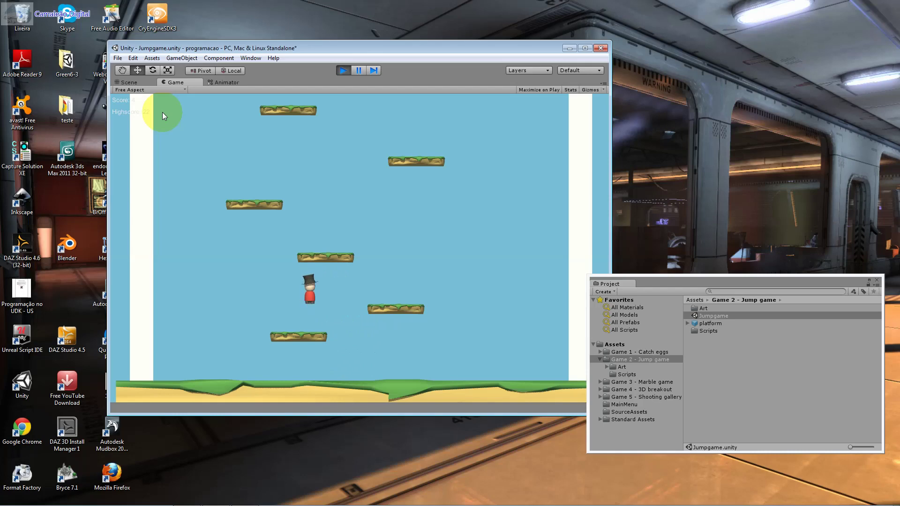
key("Right")
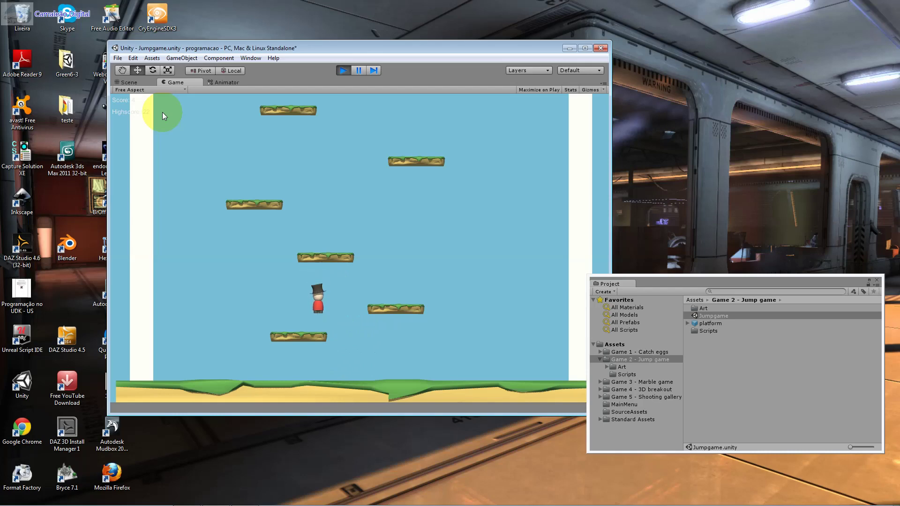
key("Right")
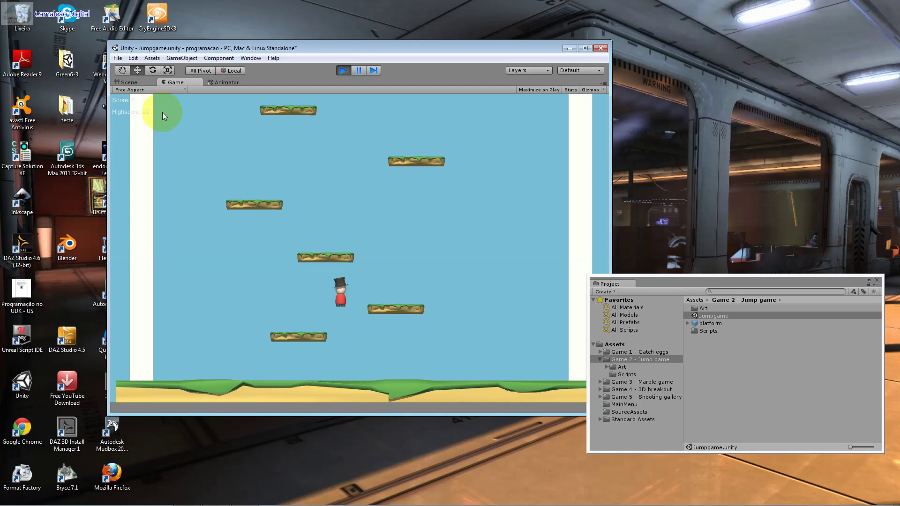
key("Left")
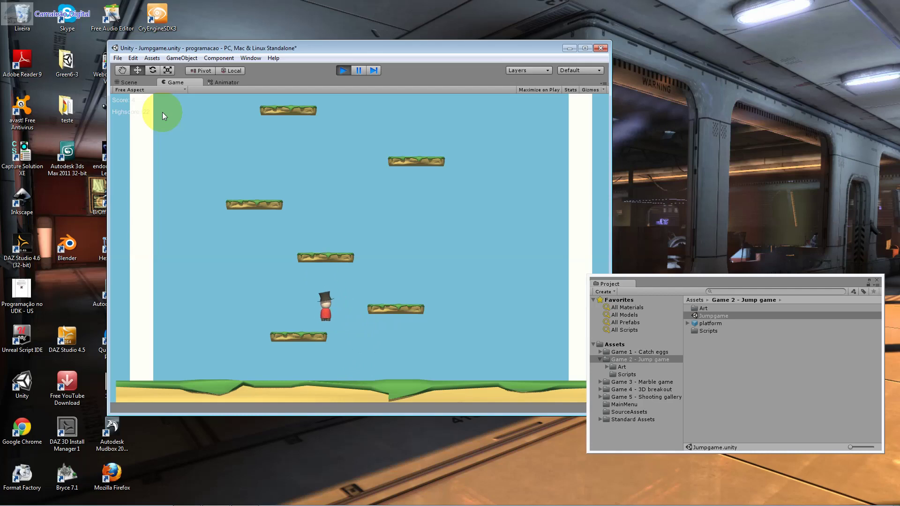
key("Right")
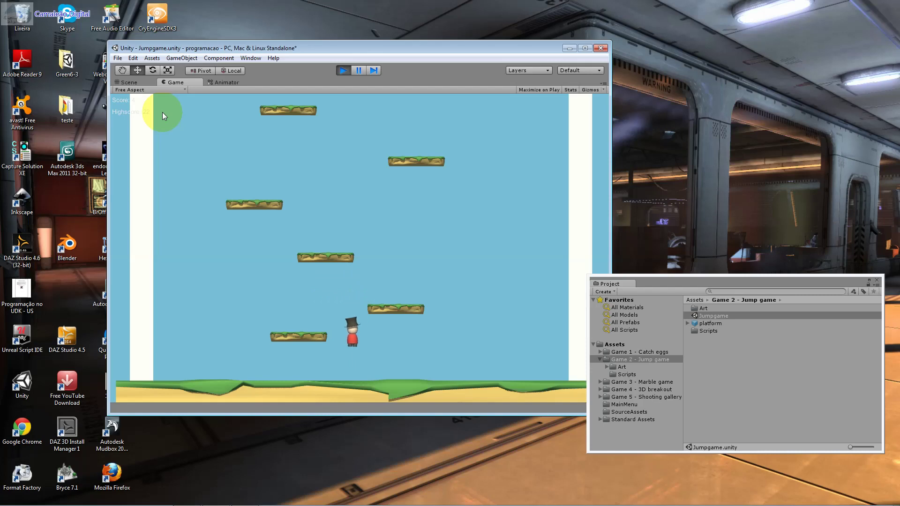
key("Left")
key("Left")
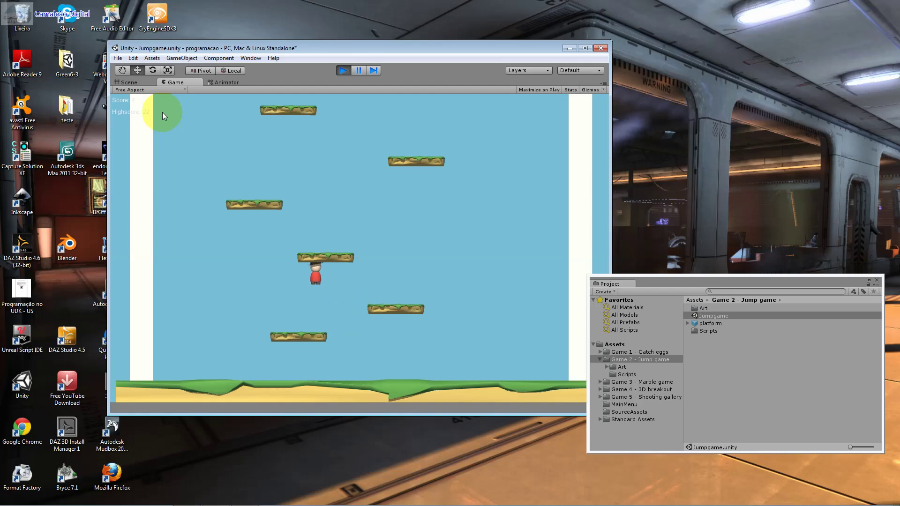
key("Right")
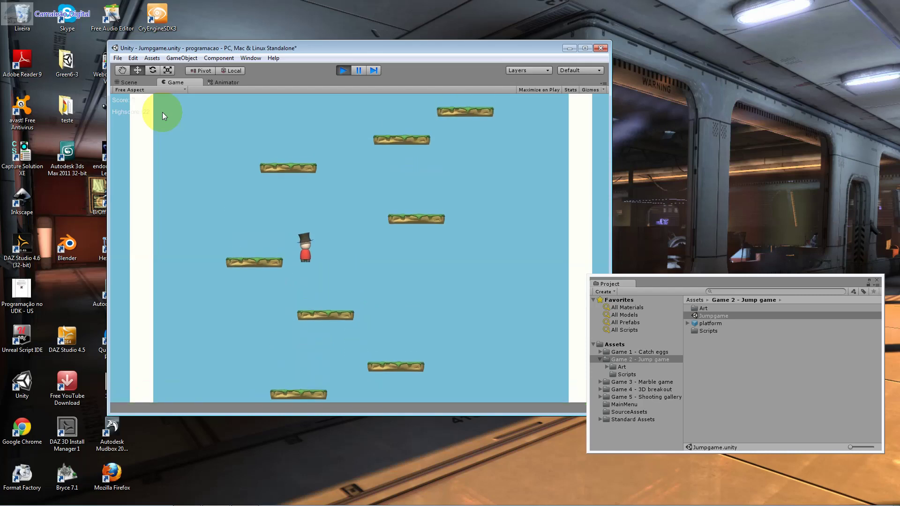
key("Left")
key("Left")
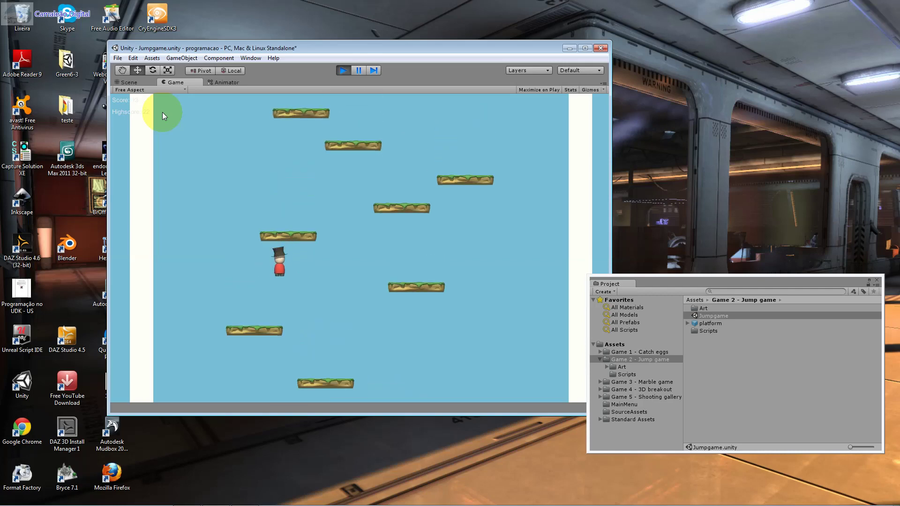
key("Left")
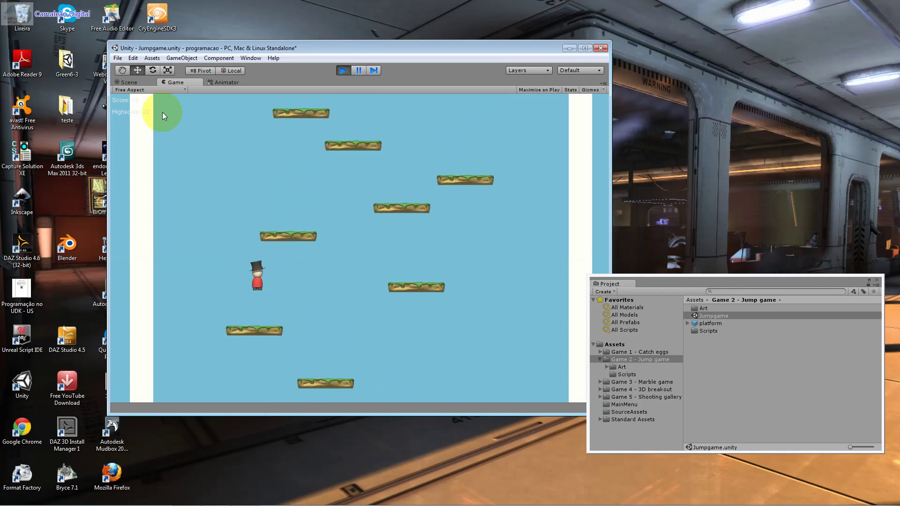
key("Right")
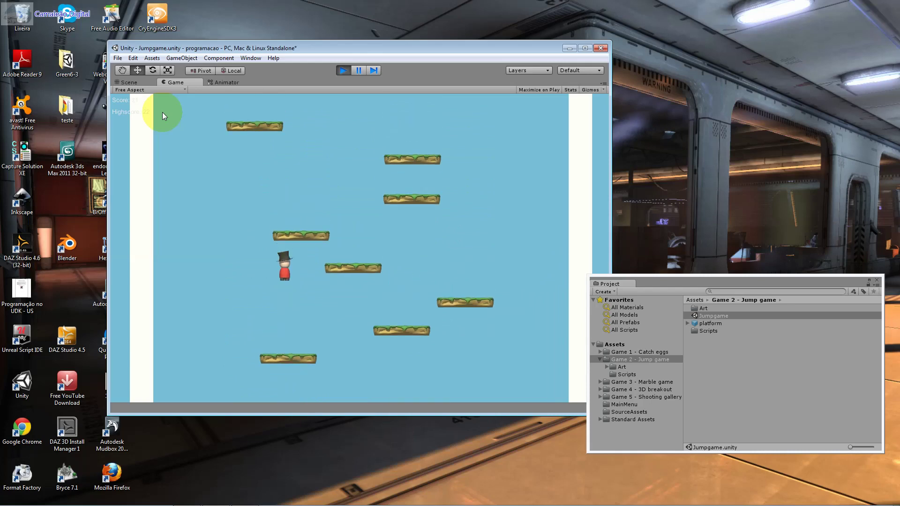
key("Right")
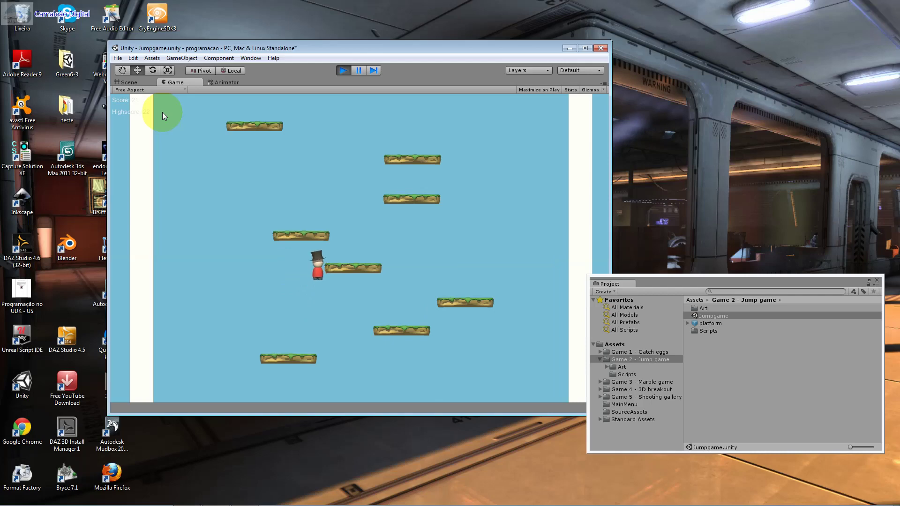
key("Left")
key("Right")
left_click(346, 68)
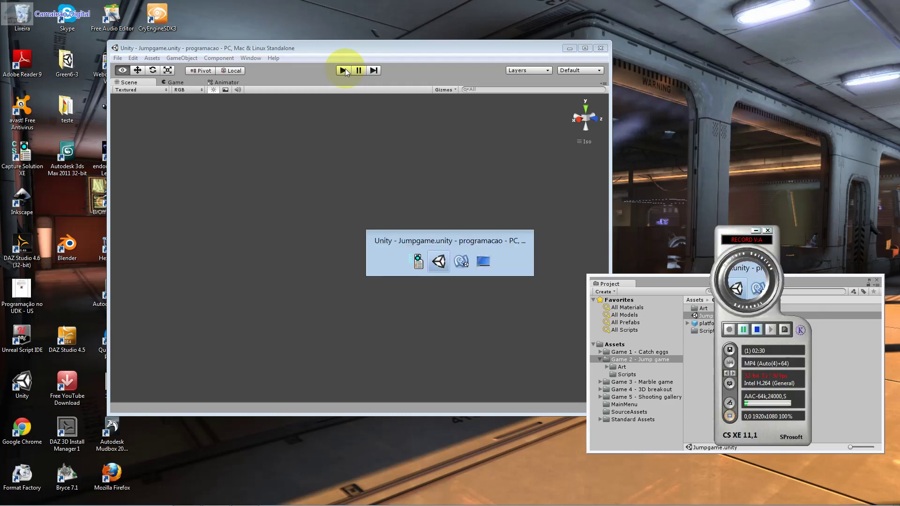
In GameGUI.cs, change bestScore's initial value from 10 back to 0
key("alt+Tab")
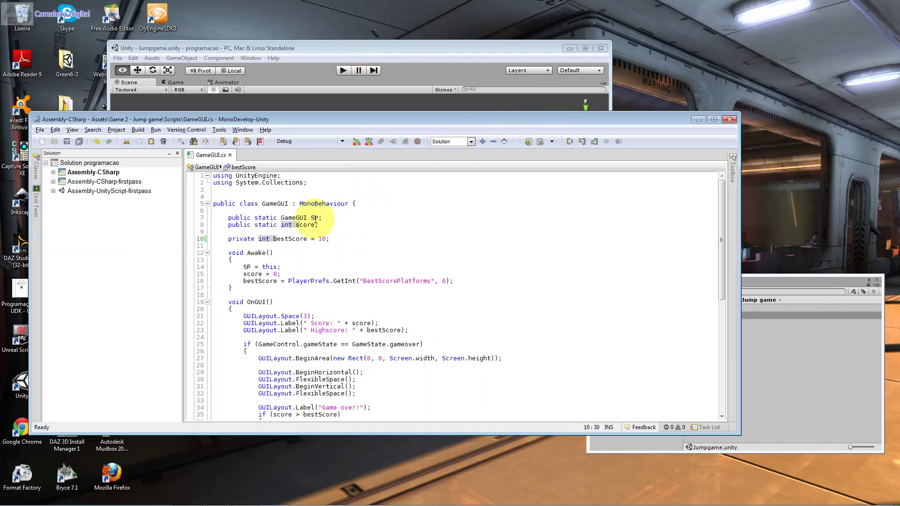
left_click(321, 239)
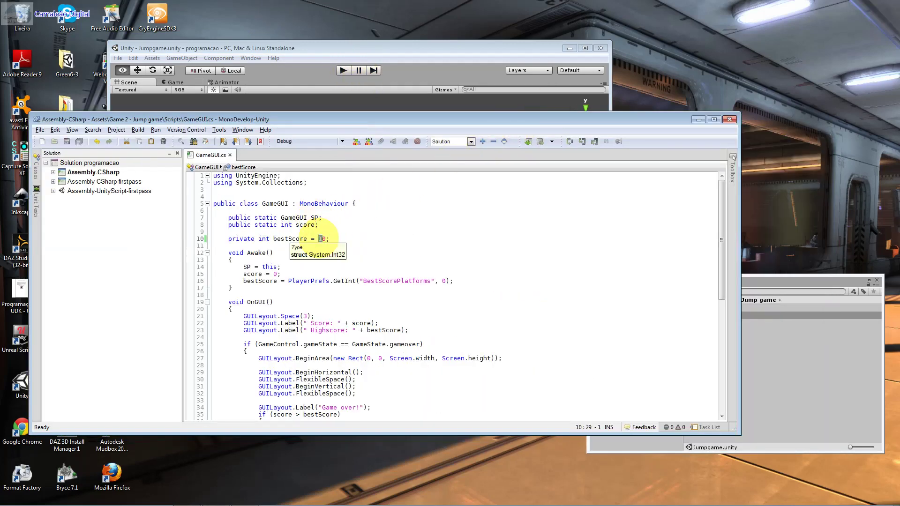
key("Delete")
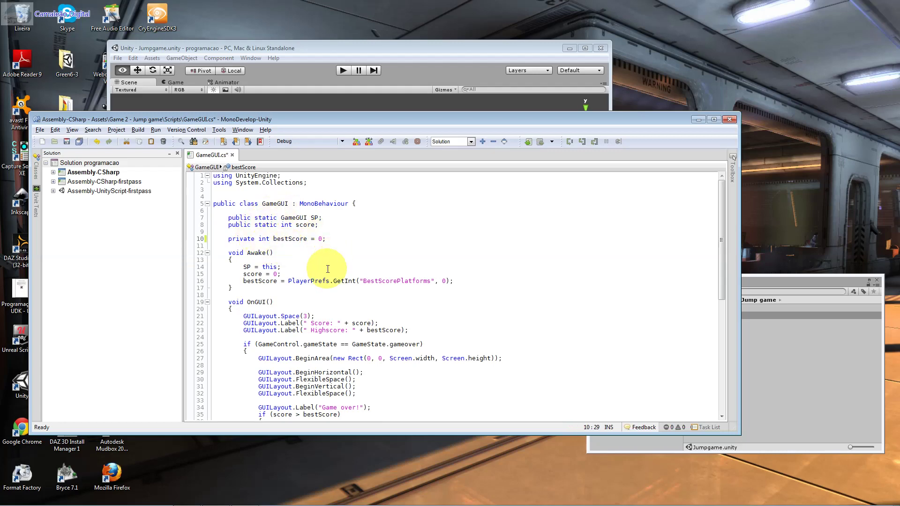
Set score's starting value in Awake to 10, save GameGUI.cs, and hide MonoDevelop
left_click_drag(278, 267, 265, 267)
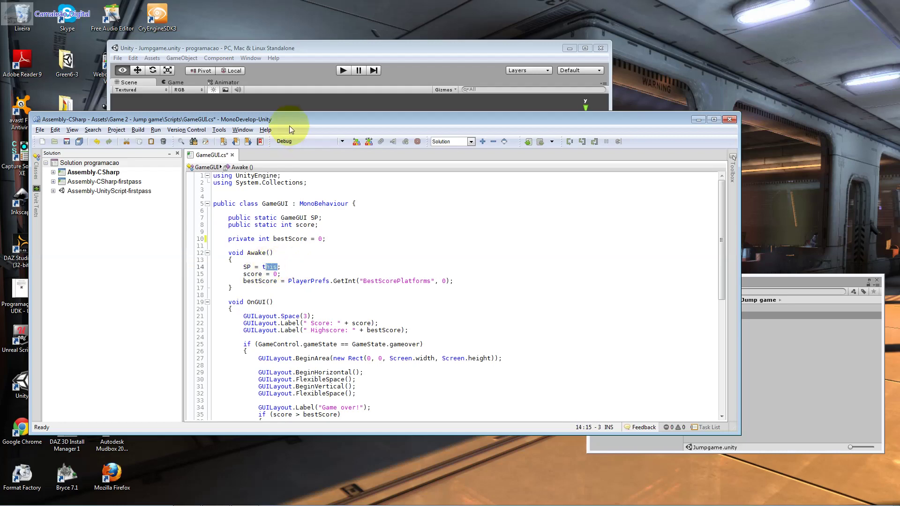
left_click_drag(296, 119, 463, 122)
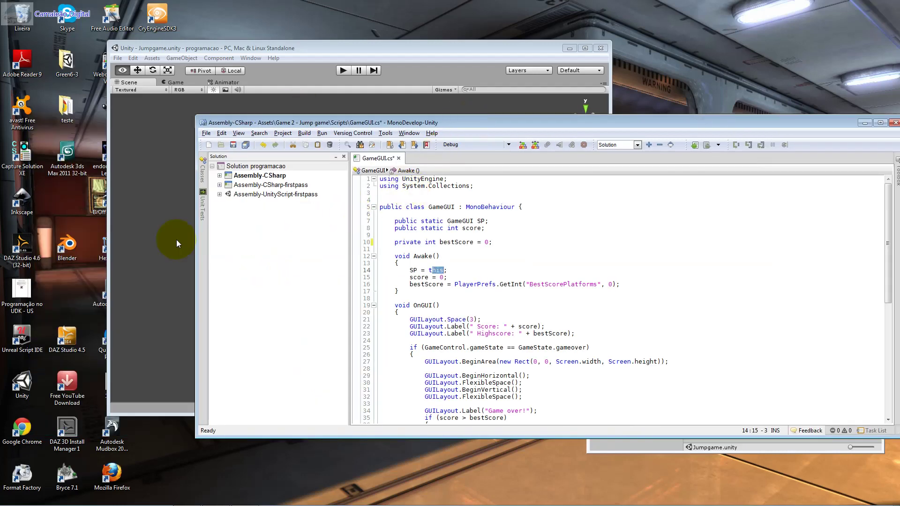
left_click_drag(417, 271, 406, 271)
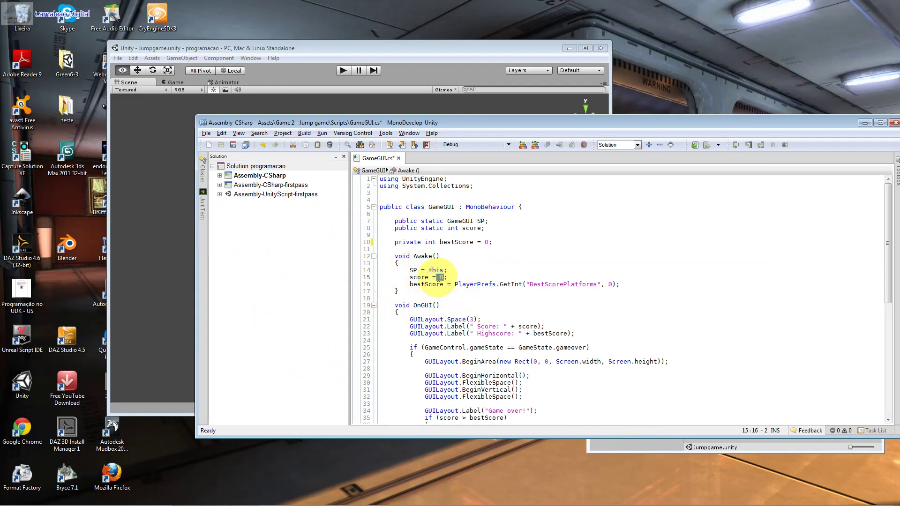
left_click_drag(427, 277, 407, 277)
left_click(442, 277)
type("1")
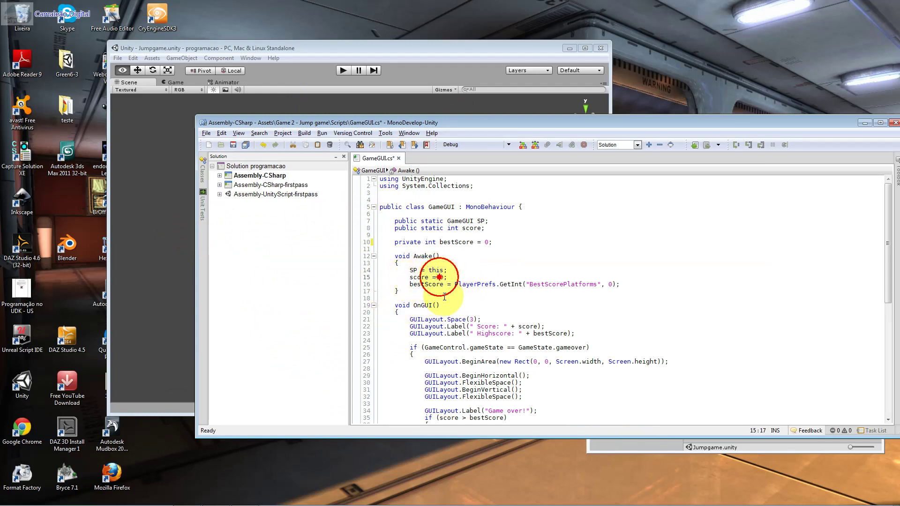
left_click(233, 145)
left_click(864, 122)
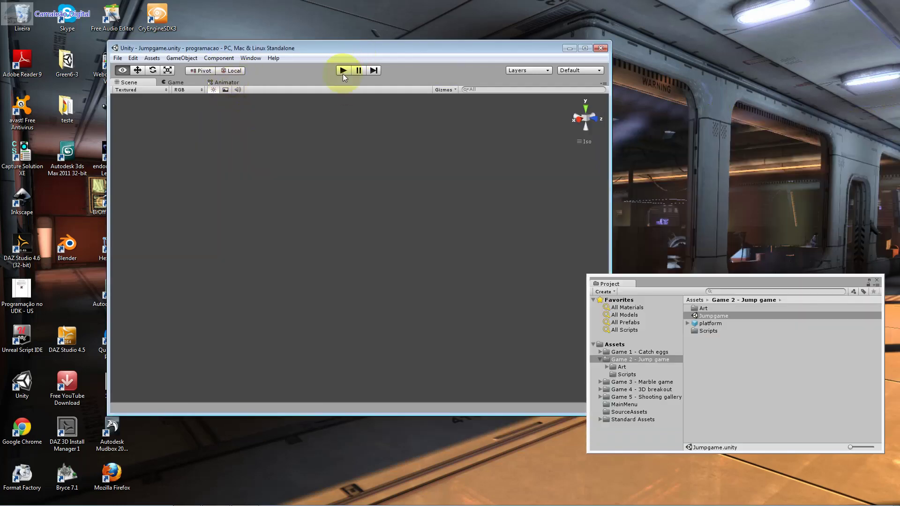
Run the game to check the score now starts at 10, stop it, and return to GameGUI.cs
left_click(345, 71)
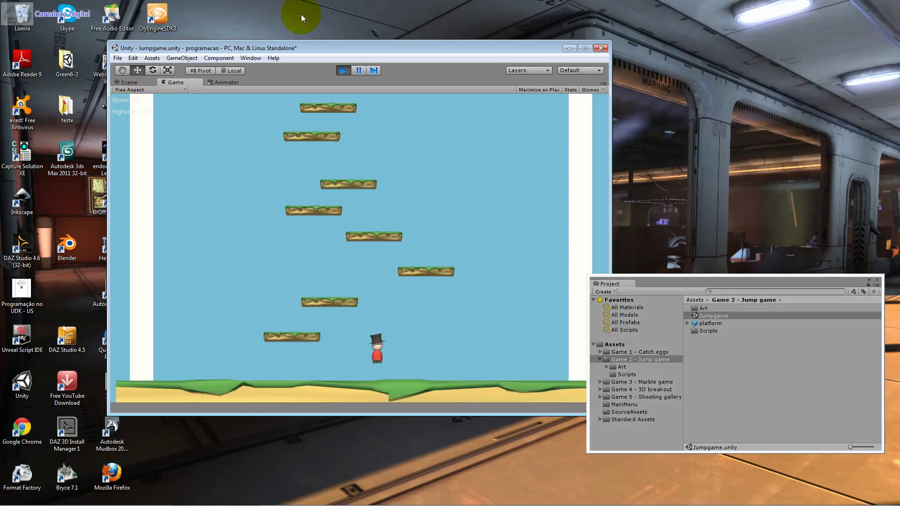
left_click(343, 72)
key("alt+Tab")
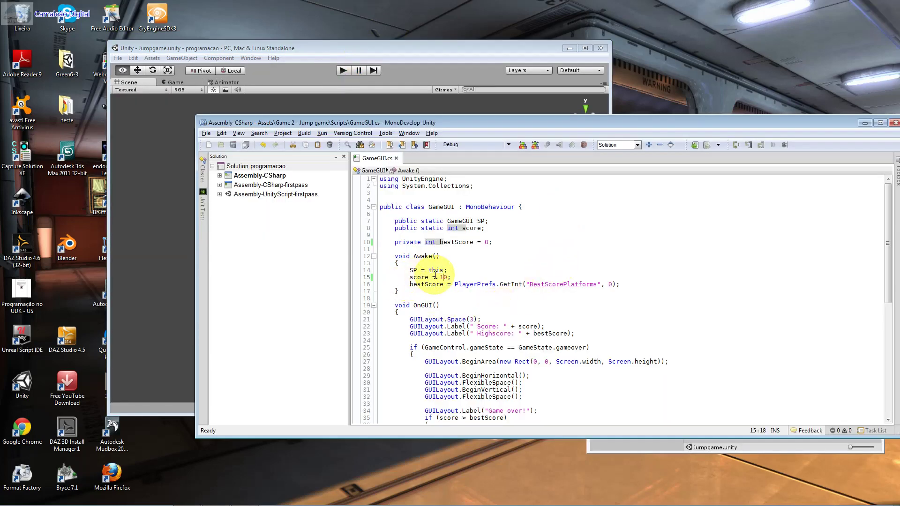
Restore score's starting value to 0 and examine the GetInt call on line 16
key("BackSpace")
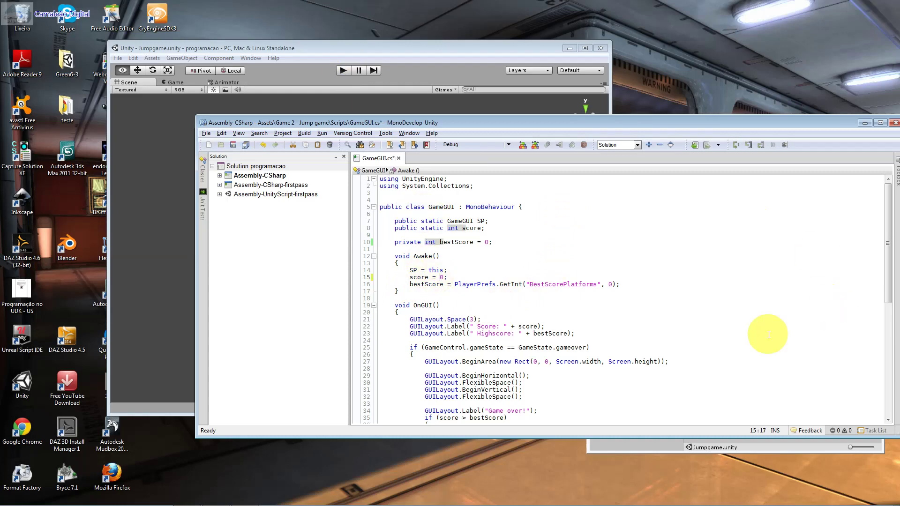
double_click(611, 284)
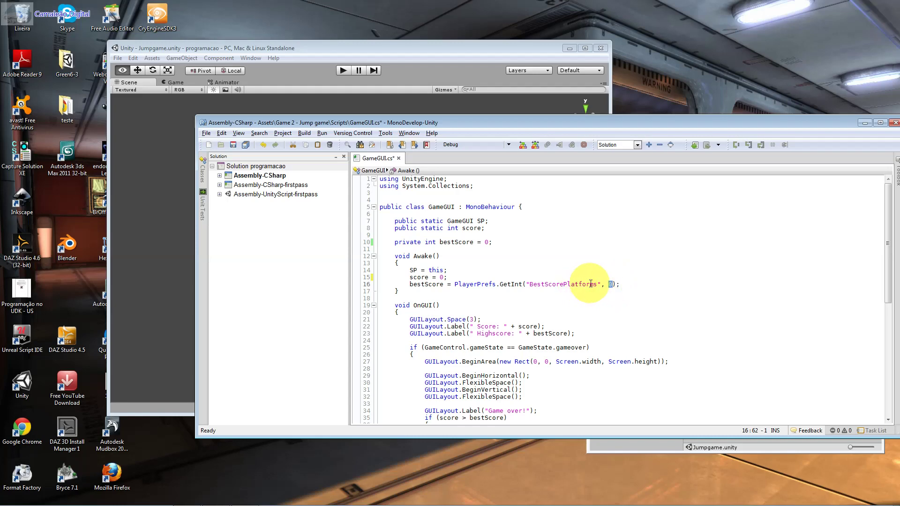
double_click(514, 285)
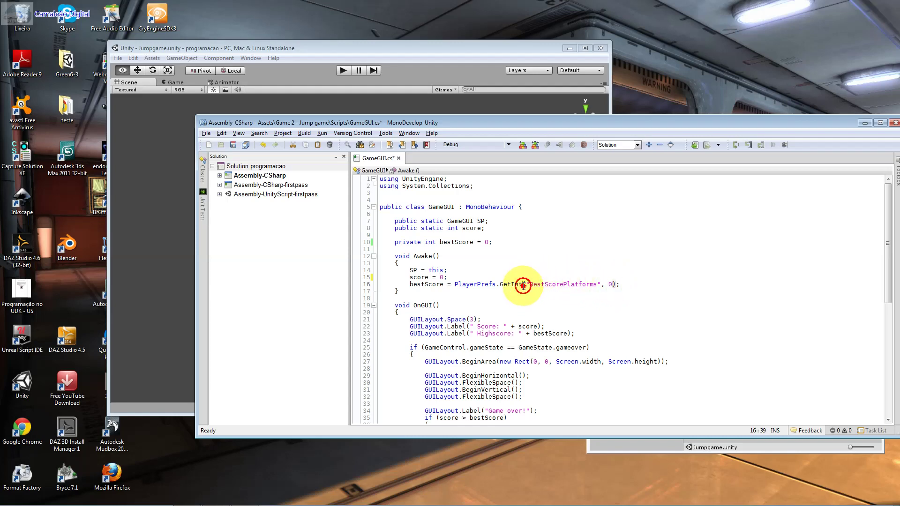
left_click(499, 284)
left_click_drag(451, 285, 449, 286)
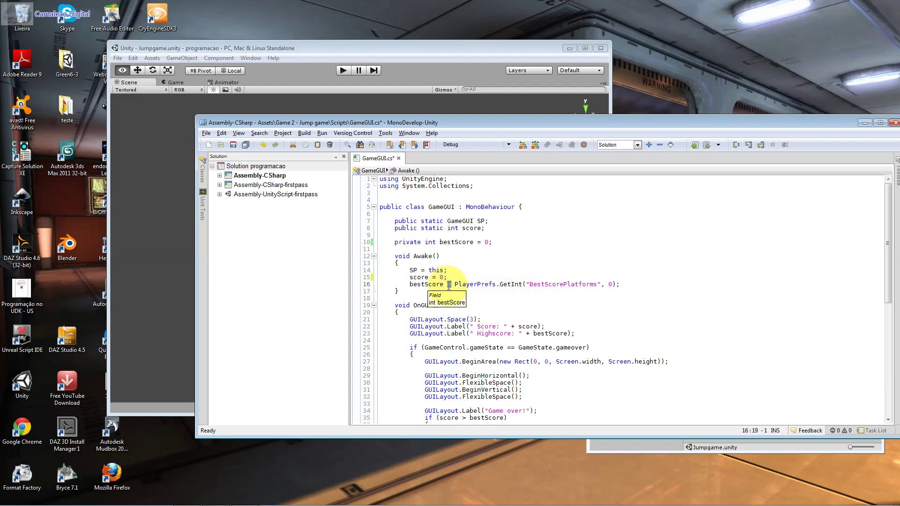
Examine Space(3) in OnGUI and select the word Score in the line 22 label
left_click(472, 320)
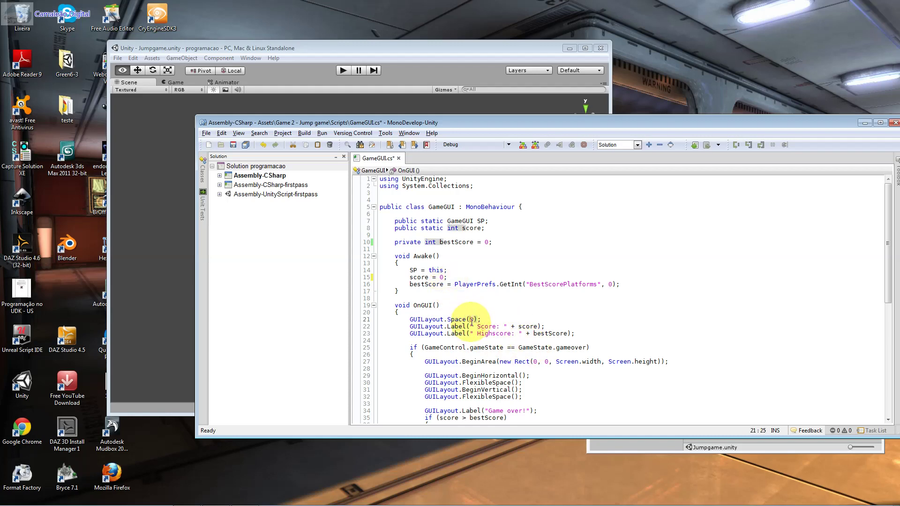
double_click(471, 319)
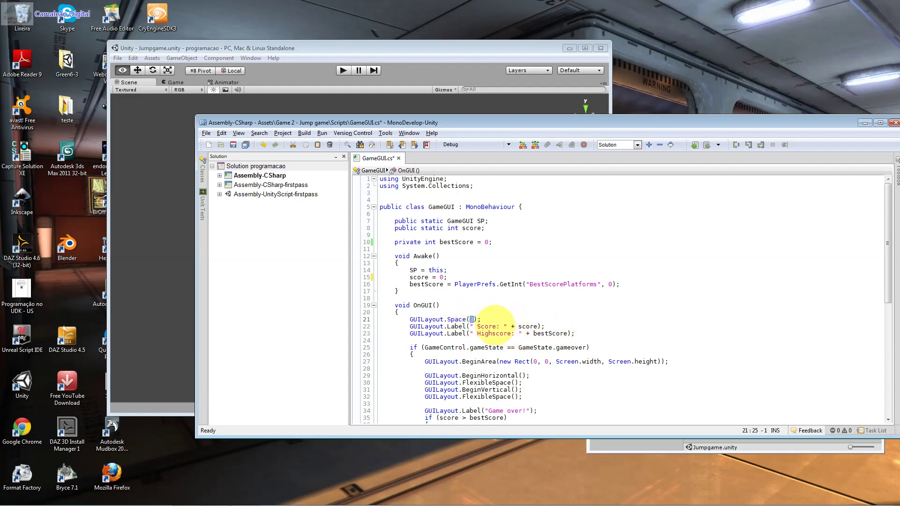
left_click(494, 326)
left_click(471, 326)
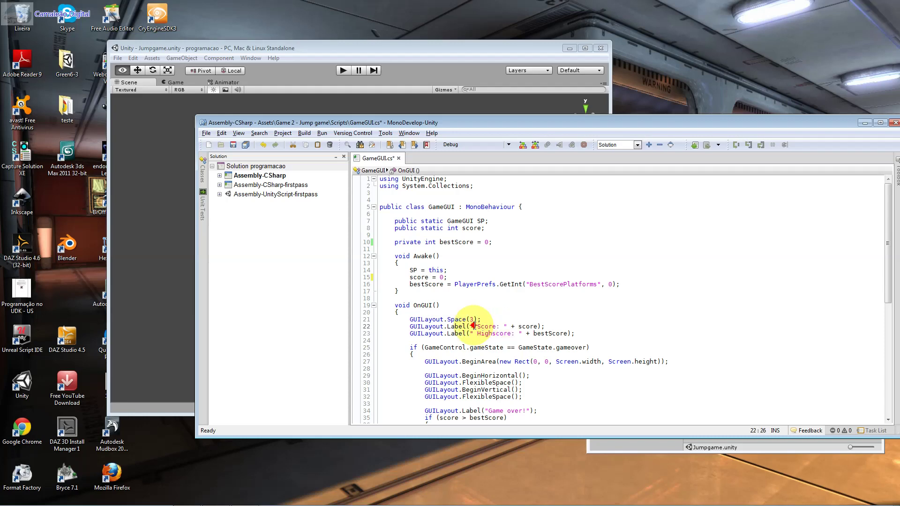
left_click(507, 327)
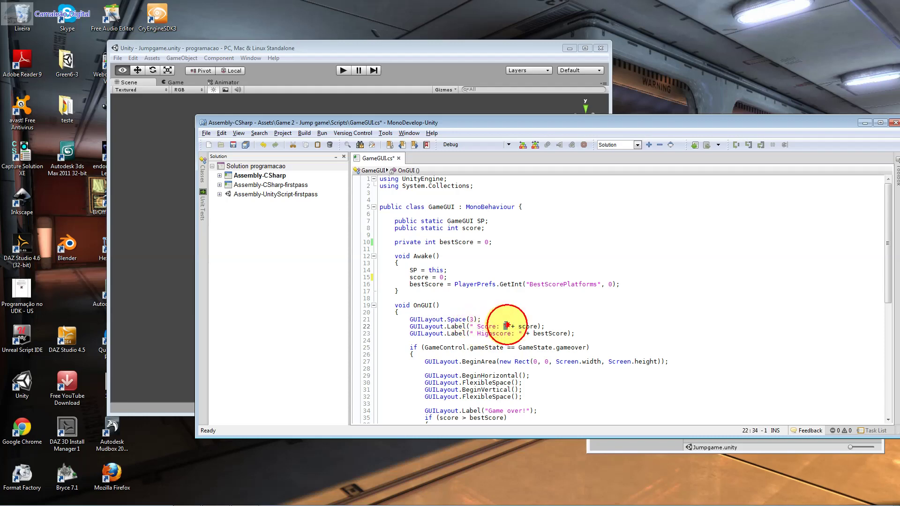
double_click(486, 326)
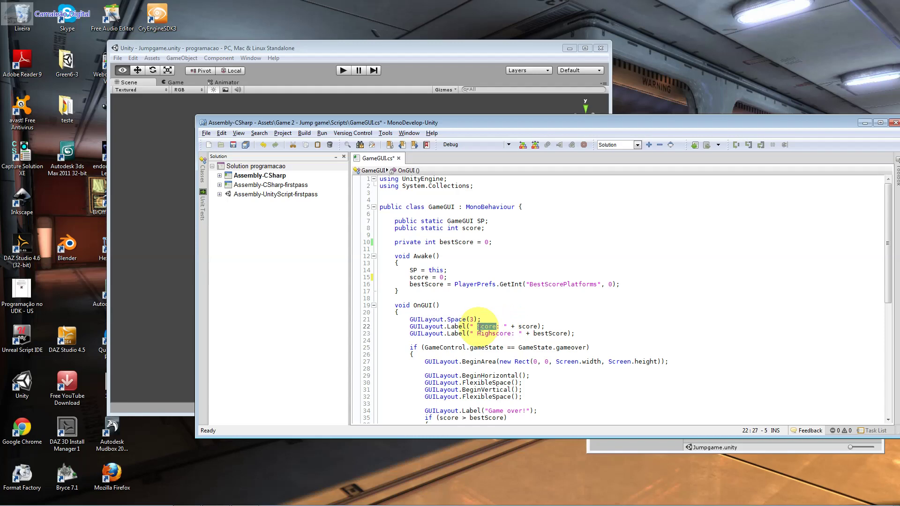
Replace the Score label text with 'Placar'
type("Pc")
key("BackSpace")
type("lacar")
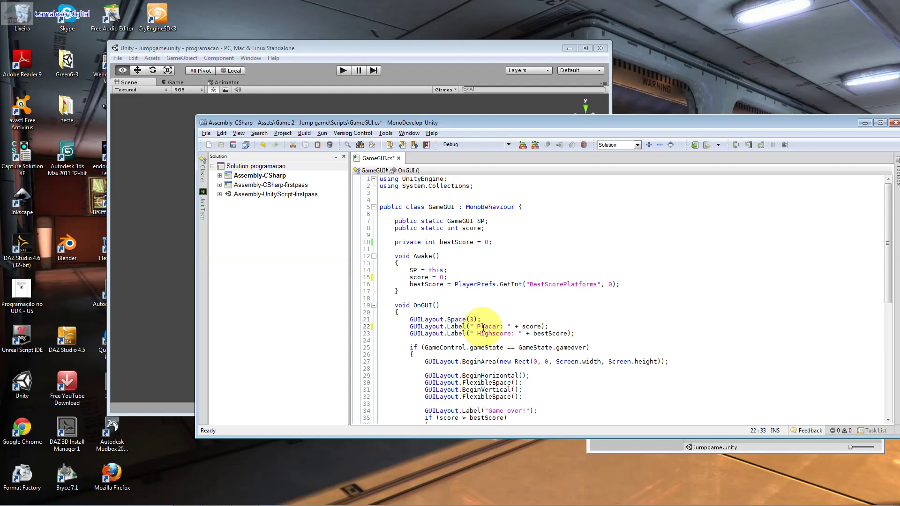
Replace the Highscore label text with 'Melhor Pontuacao'
left_click_drag(511, 334, 479, 337)
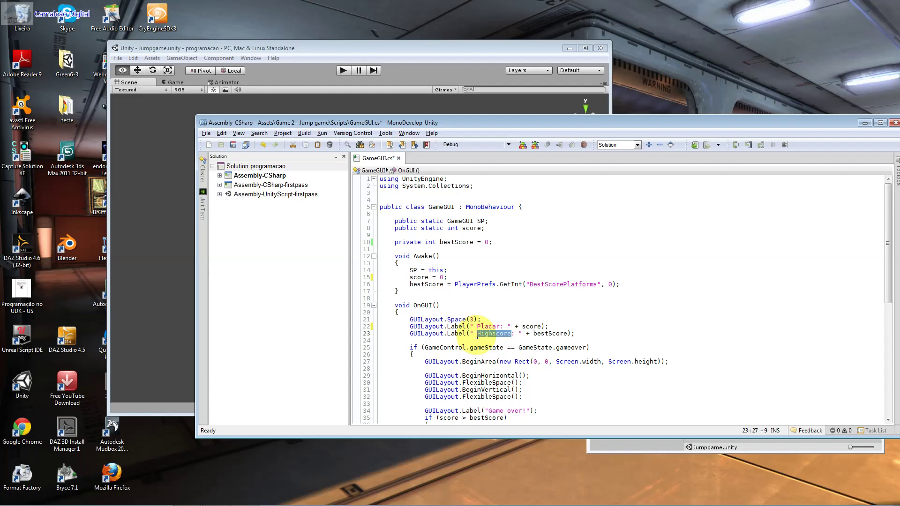
type("P")
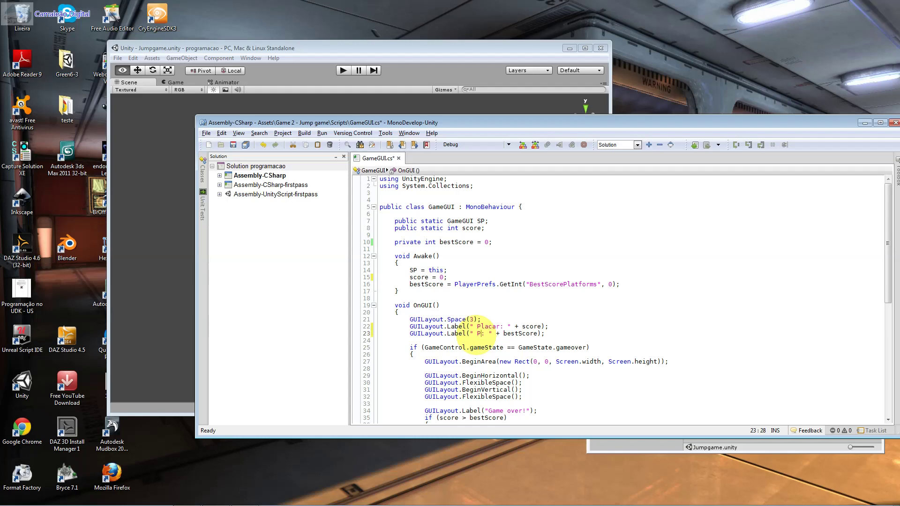
key("BackSpace")
type("Mel")
type("hor ")
type("Pont")
type("uaçao")
key("BackSpace")
key("BackSpace")
type("ão")
key("BackSpace")
key("BackSpace")
key("BackSpace")
type("cao")
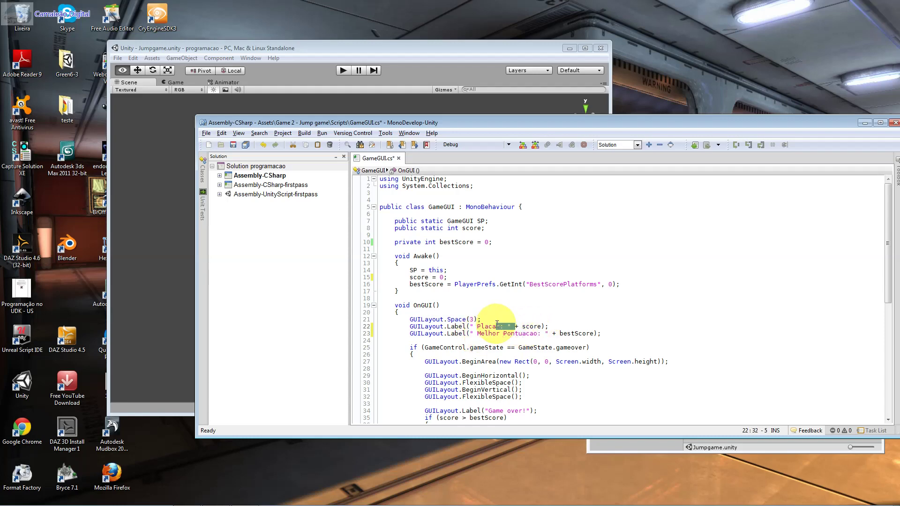
left_click_drag(515, 326, 480, 326)
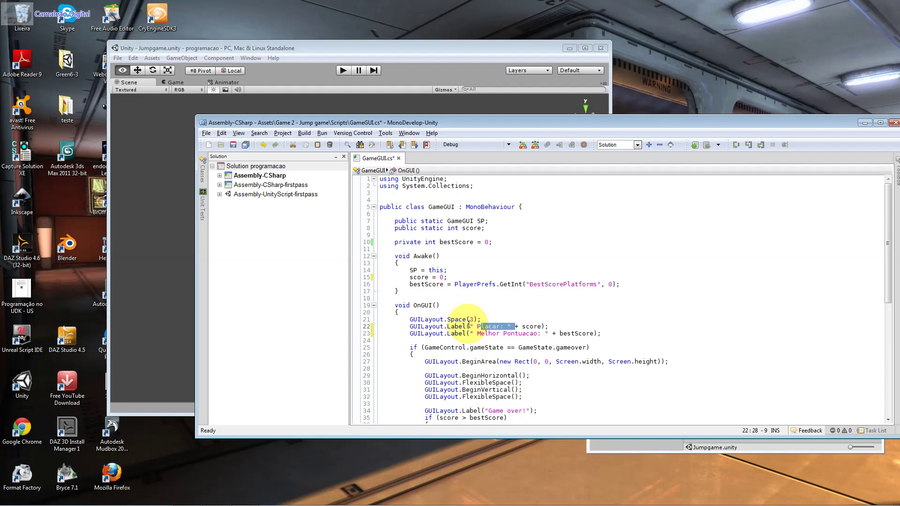
Review line 22's ' Placar: ' string joined to score with +, then return to Unity
left_click(471, 326)
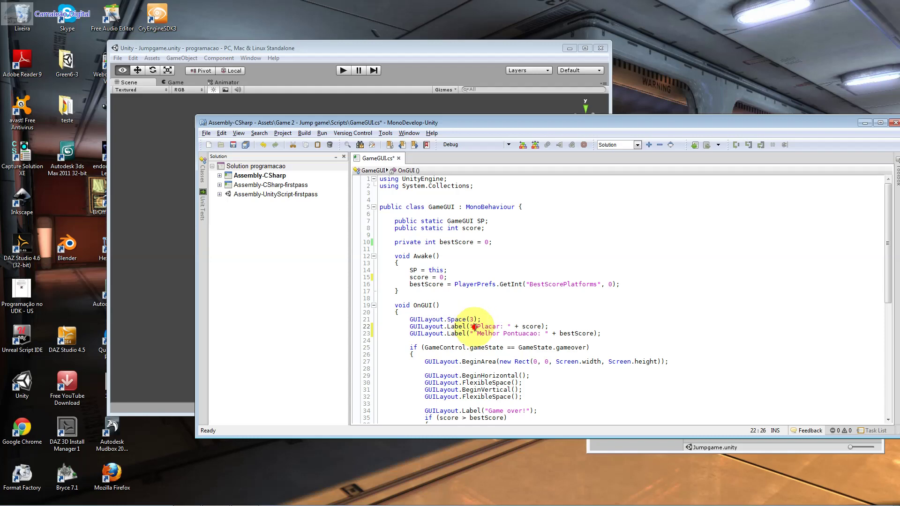
left_click_drag(514, 326, 522, 326)
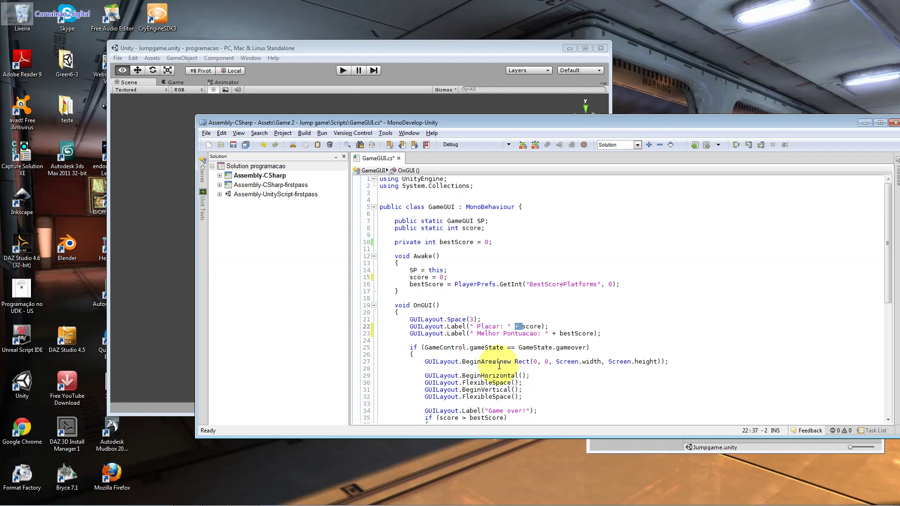
left_click(514, 332)
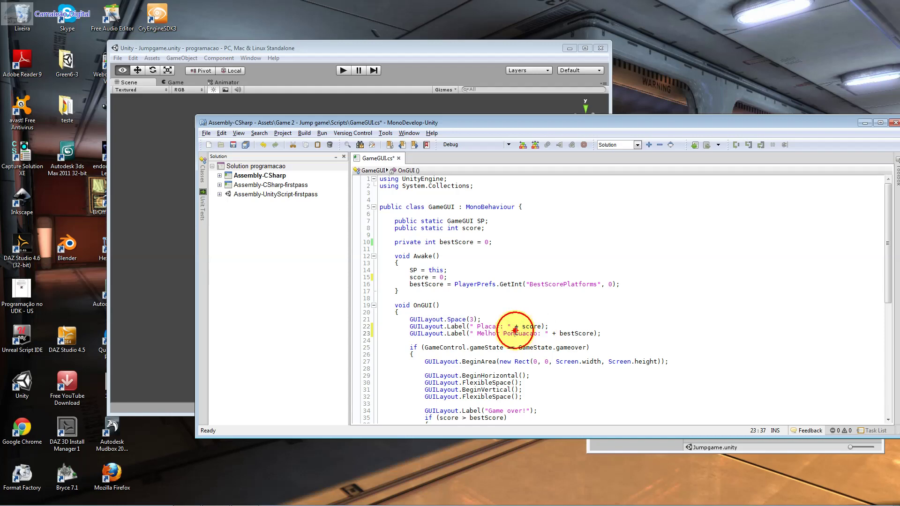
double_click(516, 326)
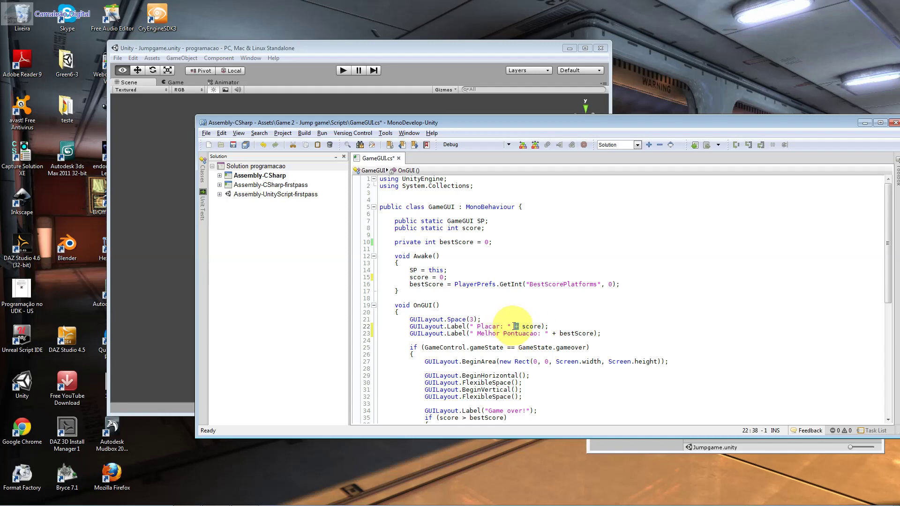
left_click_drag(480, 326, 484, 327)
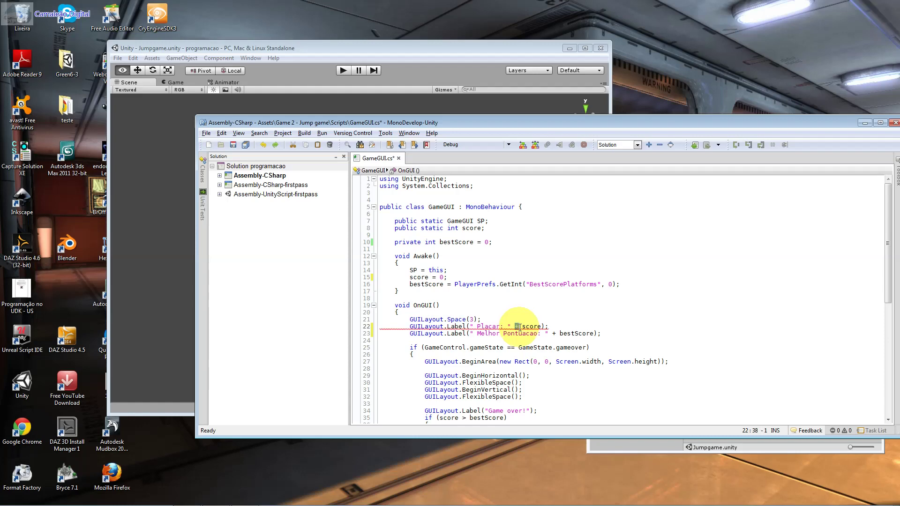
type("+")
left_click(512, 326)
mouse_move(512, 326)
left_mouse_down()
mouse_move(470, 326)
mouse_move(540, 326)
left_mouse_up()
left_click(472, 326)
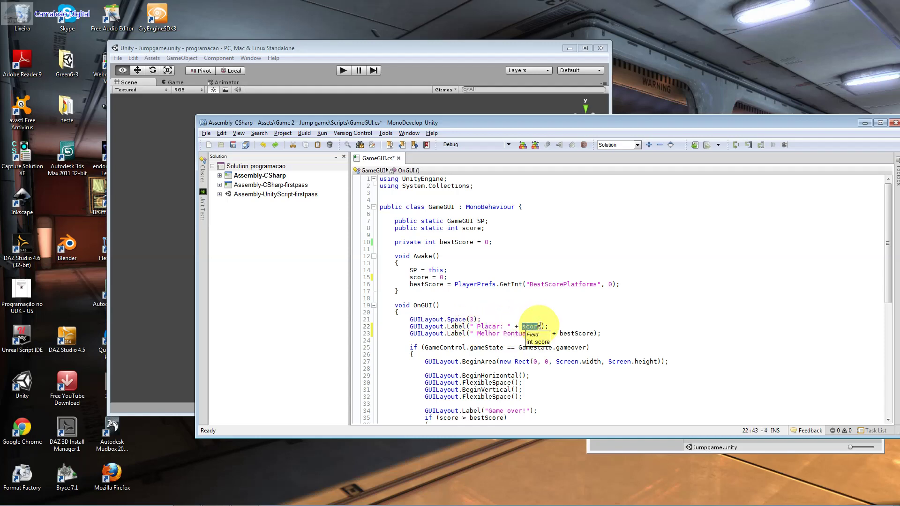
left_click_drag(511, 326, 473, 326)
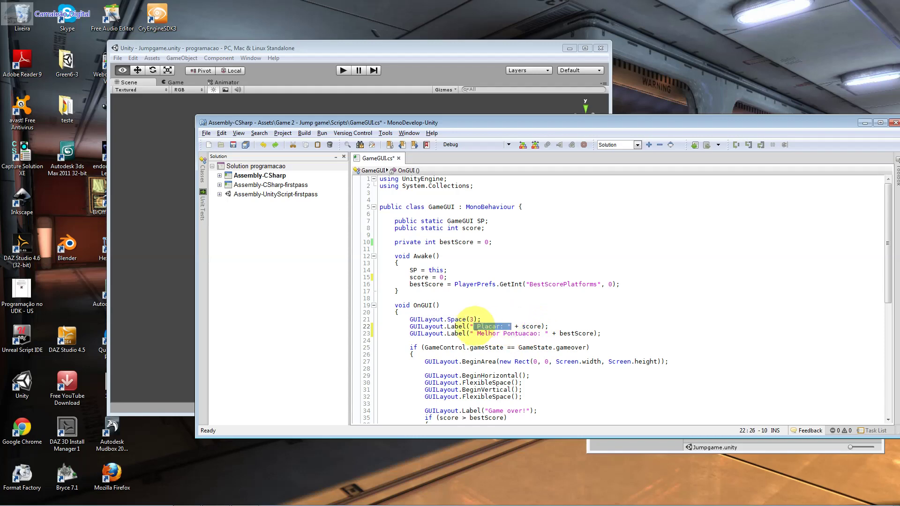
left_click_drag(533, 326, 525, 326)
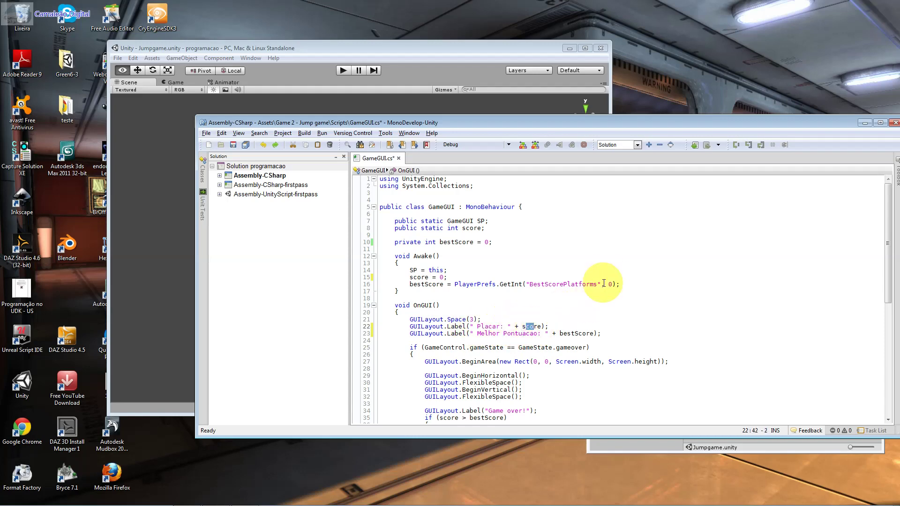
left_click(287, 78)
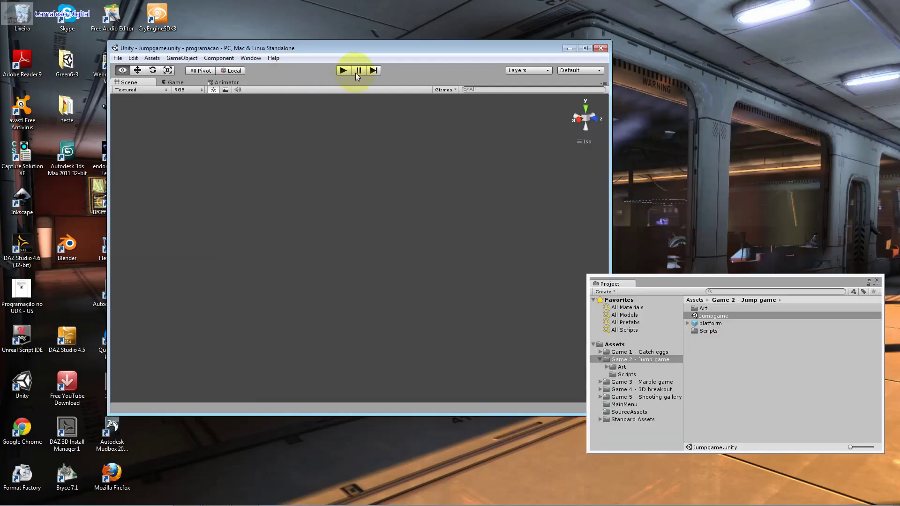
Run the jump game briefly in Unity's play mode, then stop it and return to GameGUI.cs
key("w")
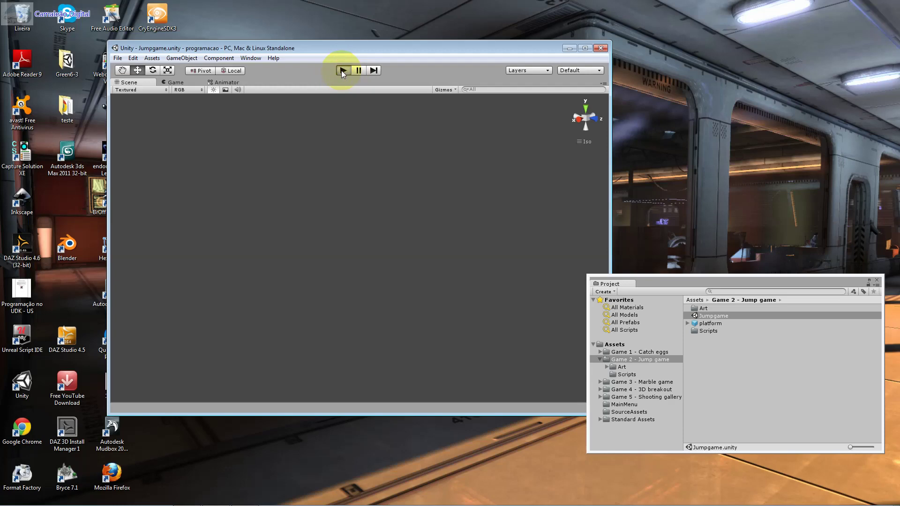
left_click(341, 70)
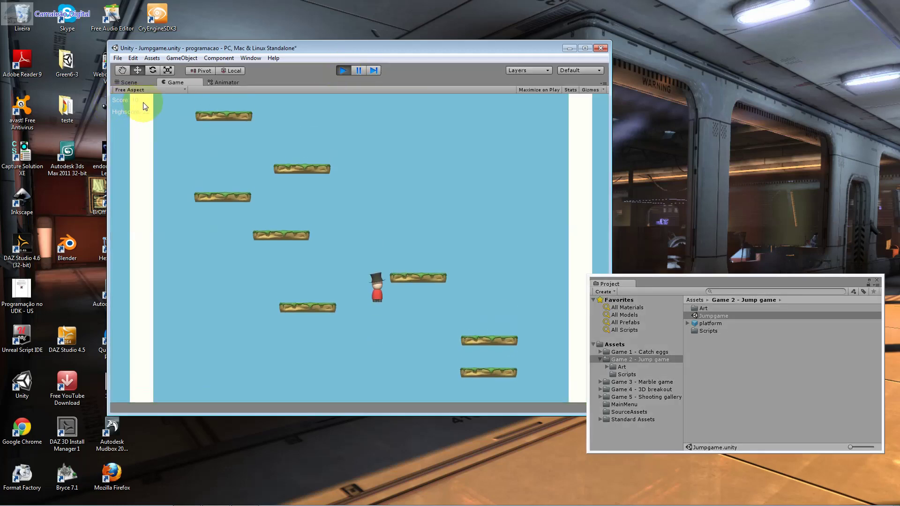
key("ctrl+p")
key("alt+Tab")
key("alt+Tab")
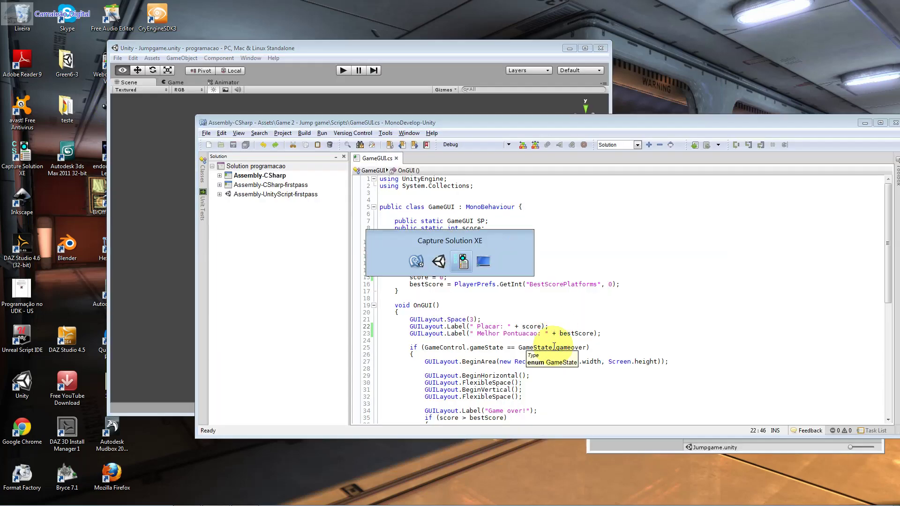
After reviewing the score label lines, join the game-over if block's opening brace onto line 25
left_click(682, 239)
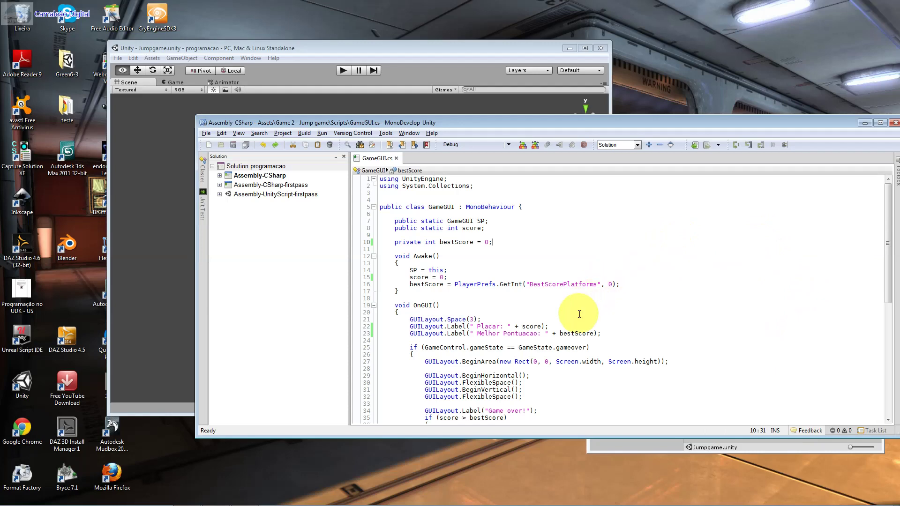
left_click(504, 327)
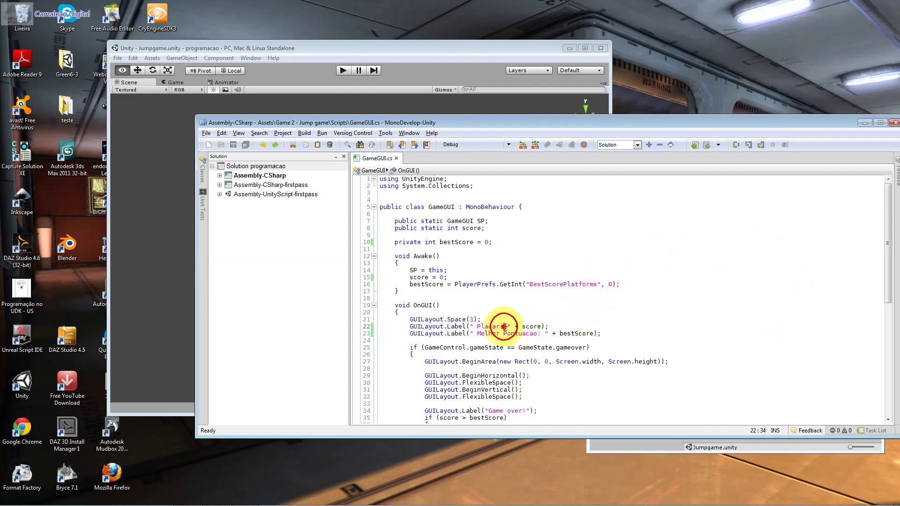
mouse_move(504, 327)
left_mouse_down()
mouse_move(476, 324)
mouse_move(543, 328)
left_mouse_up()
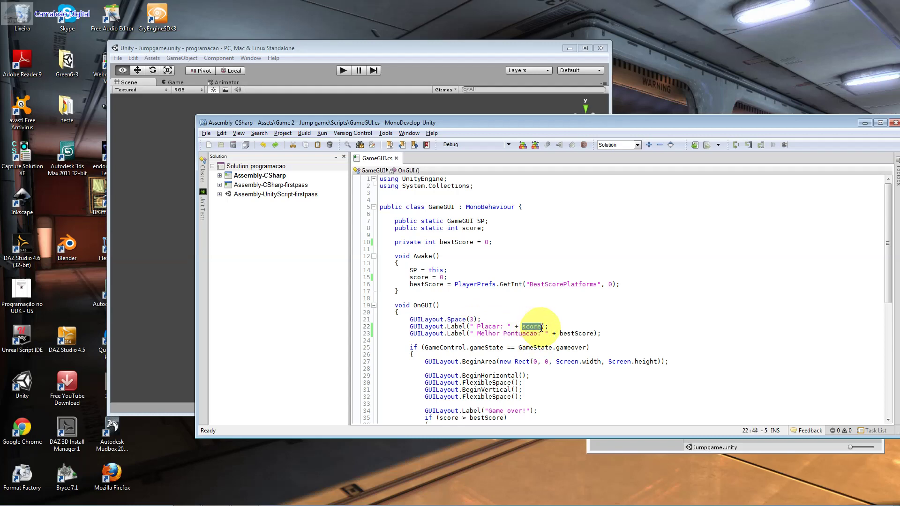
left_click(510, 327)
left_click_drag(508, 327, 471, 331)
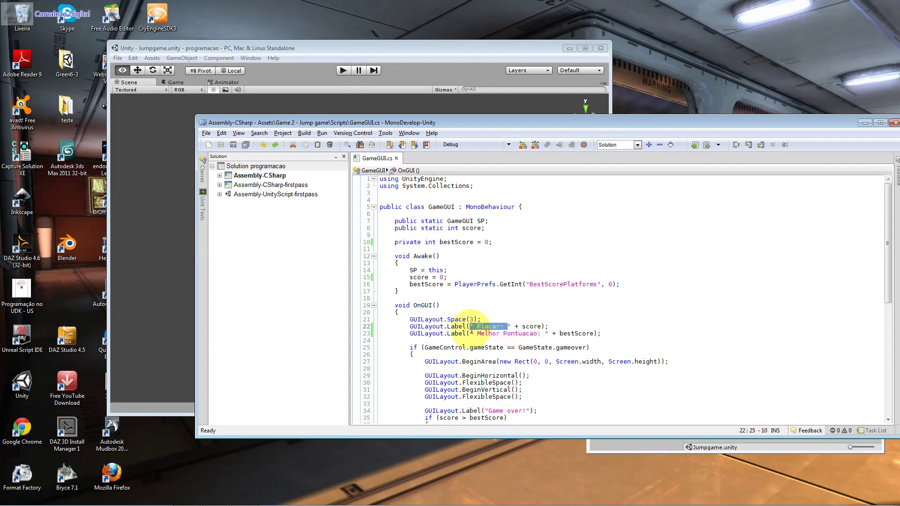
left_click(556, 334)
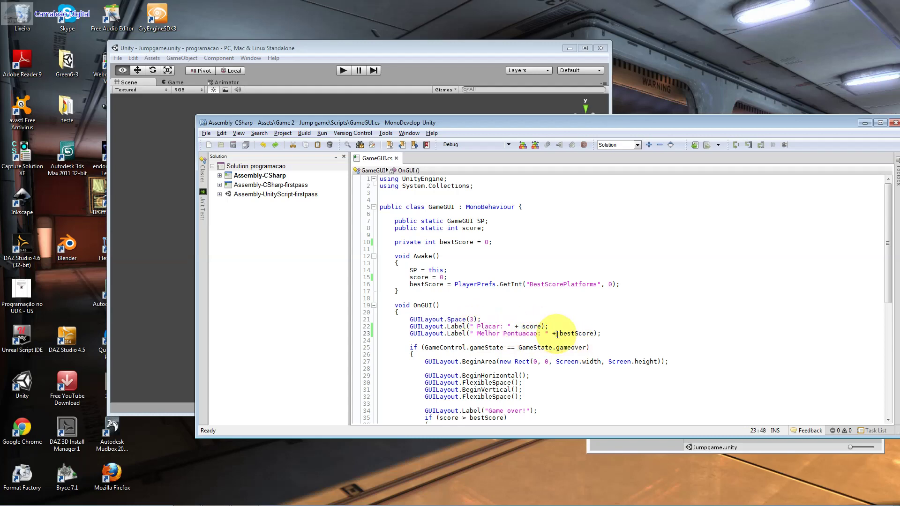
left_click_drag(594, 334, 581, 333)
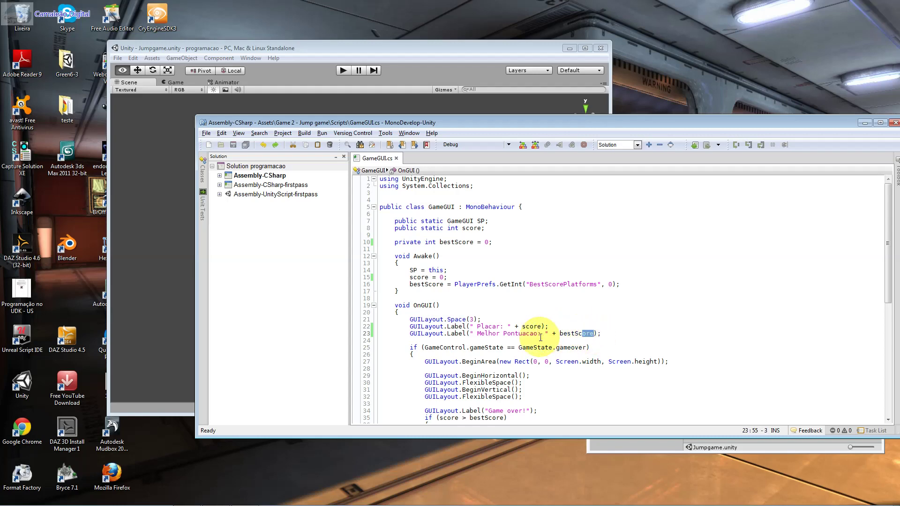
left_click(462, 328)
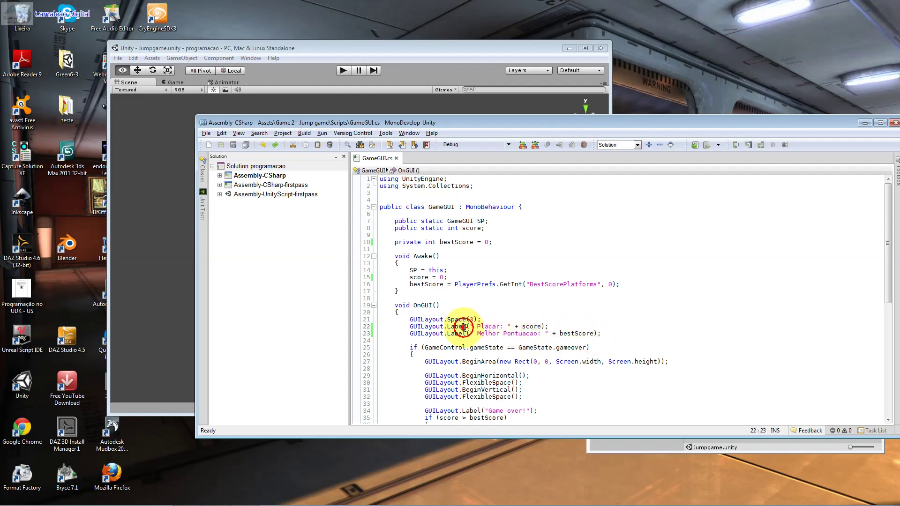
left_click(470, 328)
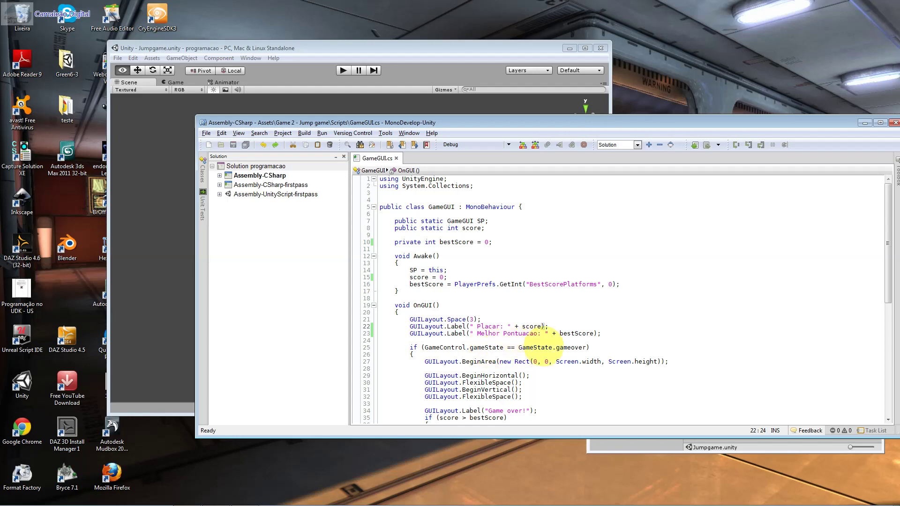
left_click(593, 349)
key("Delete")
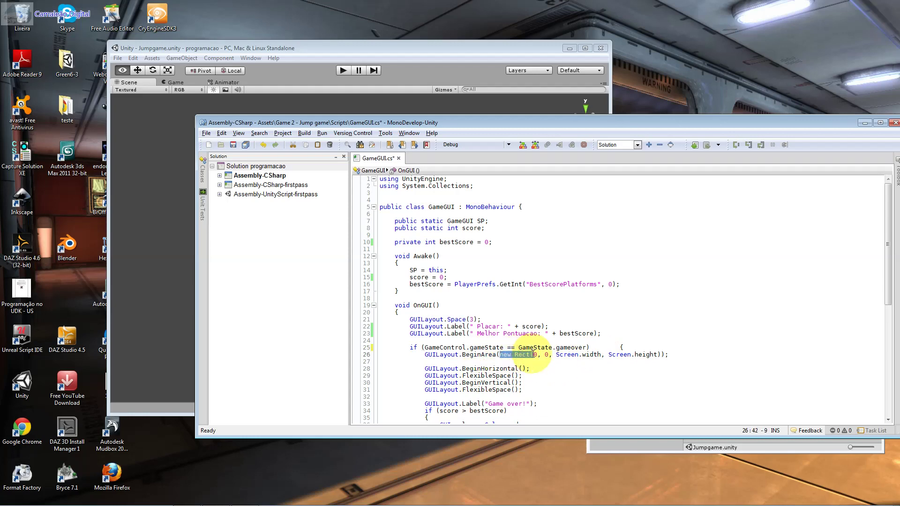
left_click(537, 355)
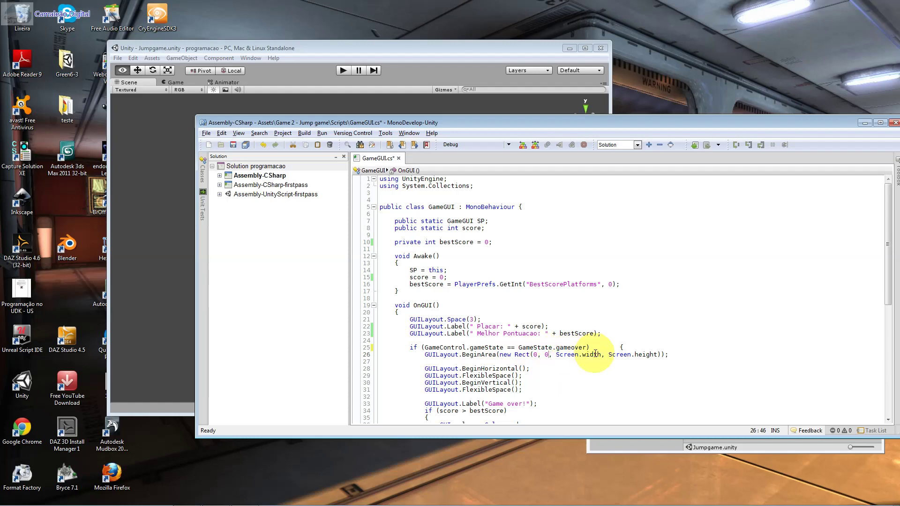
mouse_move(602, 355)
left_mouse_down()
mouse_move(570, 356)
mouse_move(661, 354)
left_mouse_up()
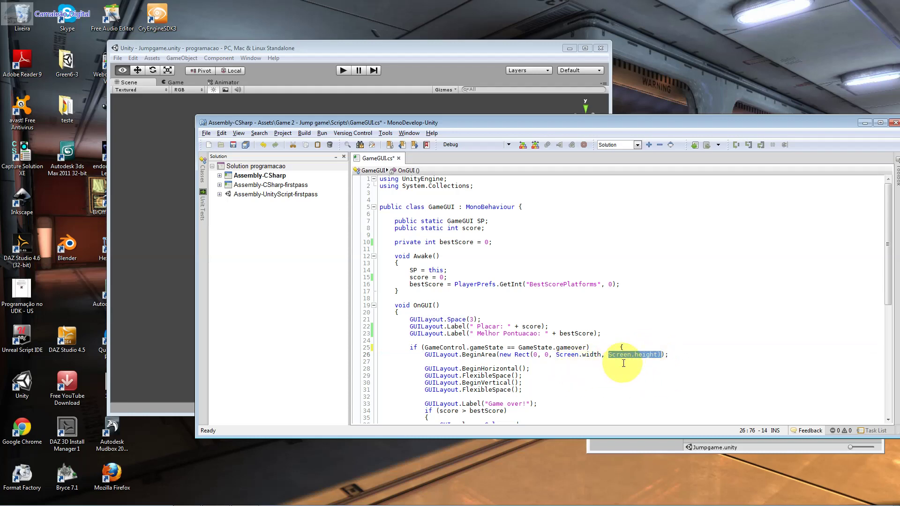
scroll(609, 363, "down", 2)
scroll(624, 361, "down", 2)
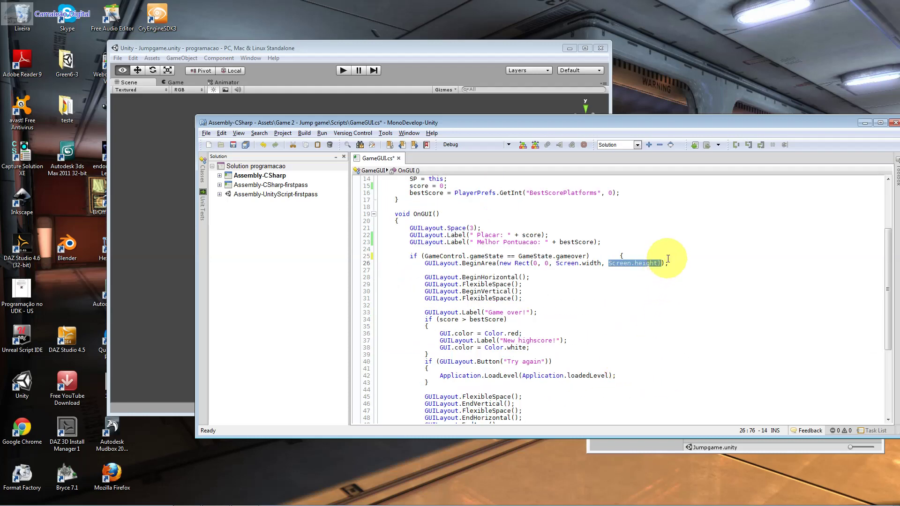
left_click_drag(659, 263, 551, 264)
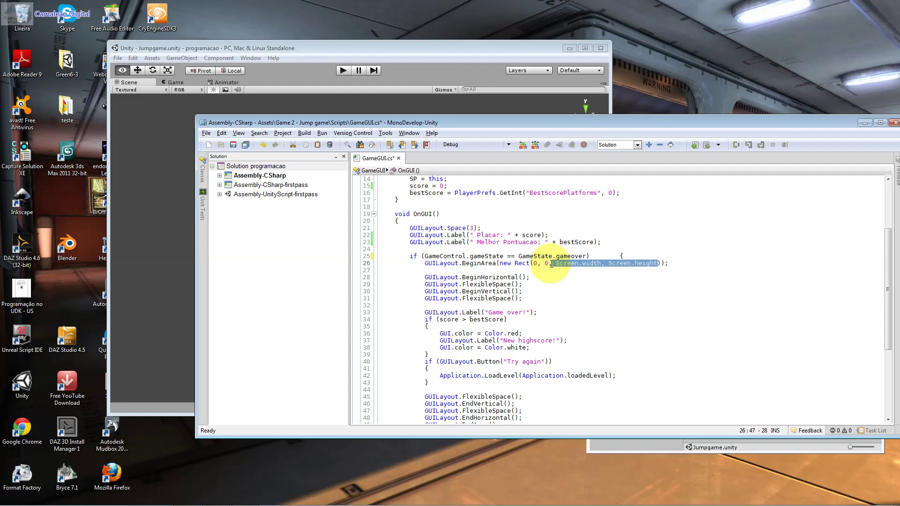
double_click(535, 262)
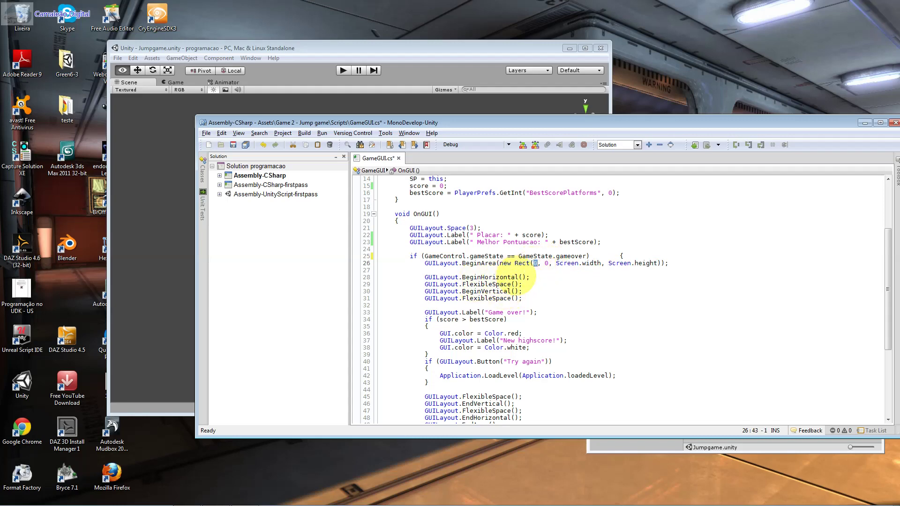
left_click(528, 278)
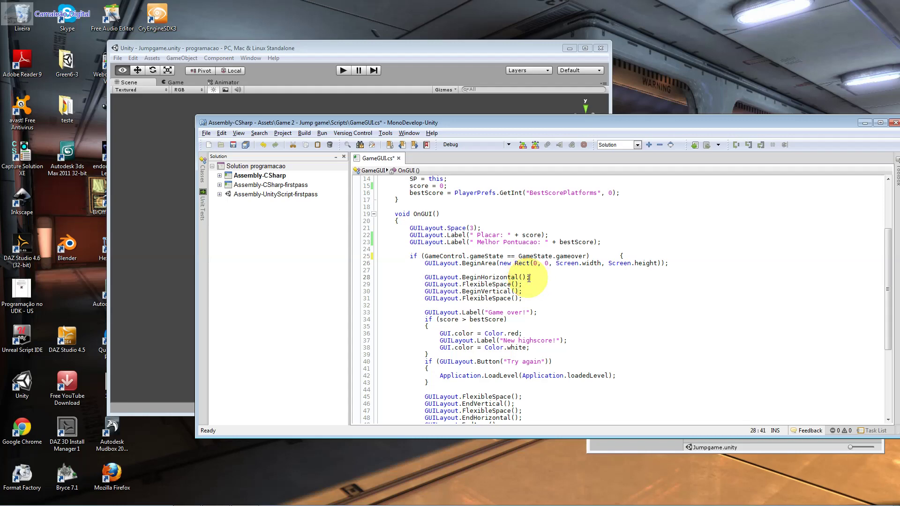
left_click_drag(529, 277, 412, 277)
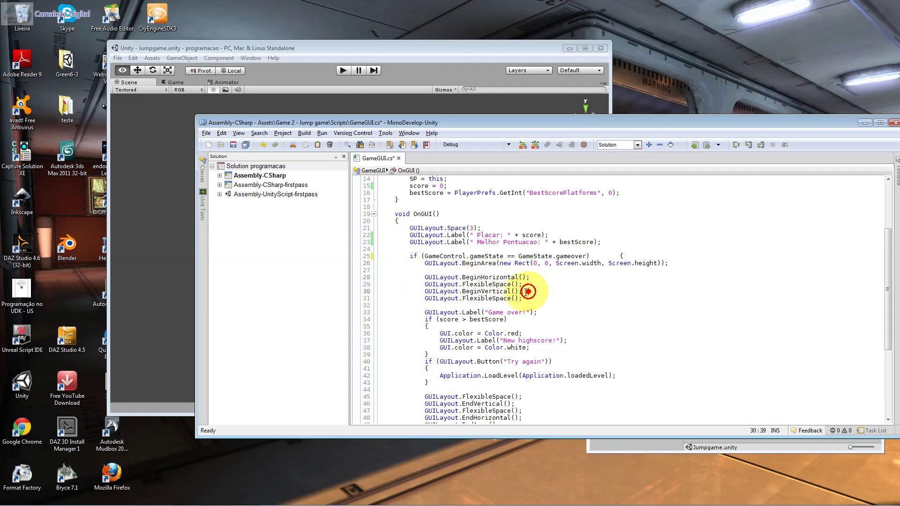
left_click_drag(534, 291, 440, 291)
left_click_drag(543, 299, 420, 302)
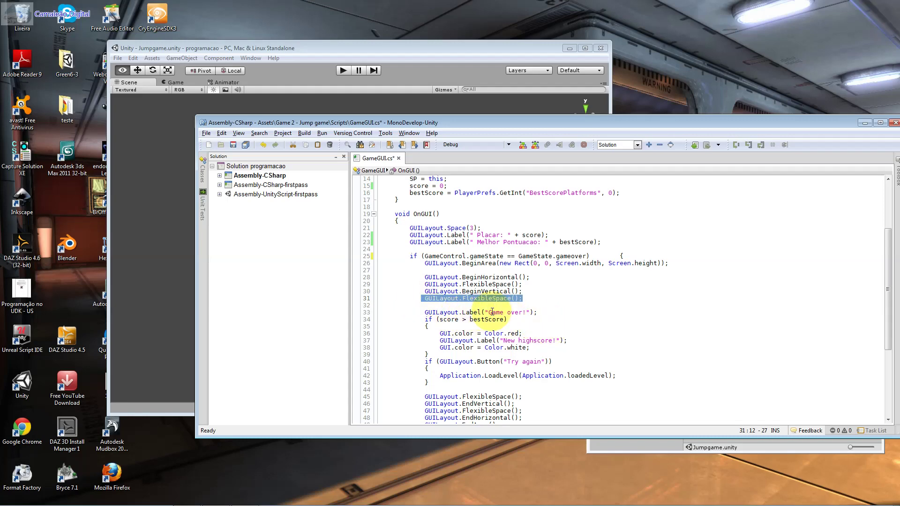
Replace the 'Game over' label text with 'Fim de Jogo' and save the script
left_click_drag(489, 312, 523, 312)
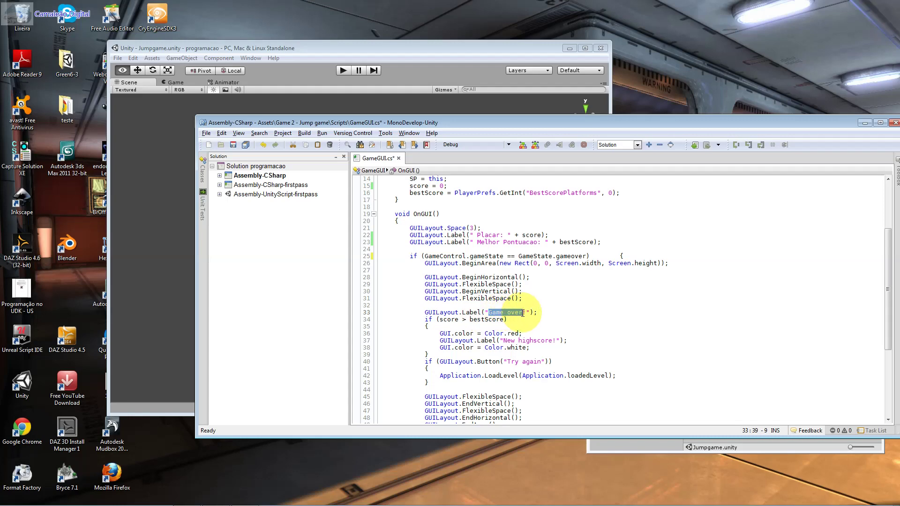
type("Fim ")
type("de Jogo")
key("ctrl+s")
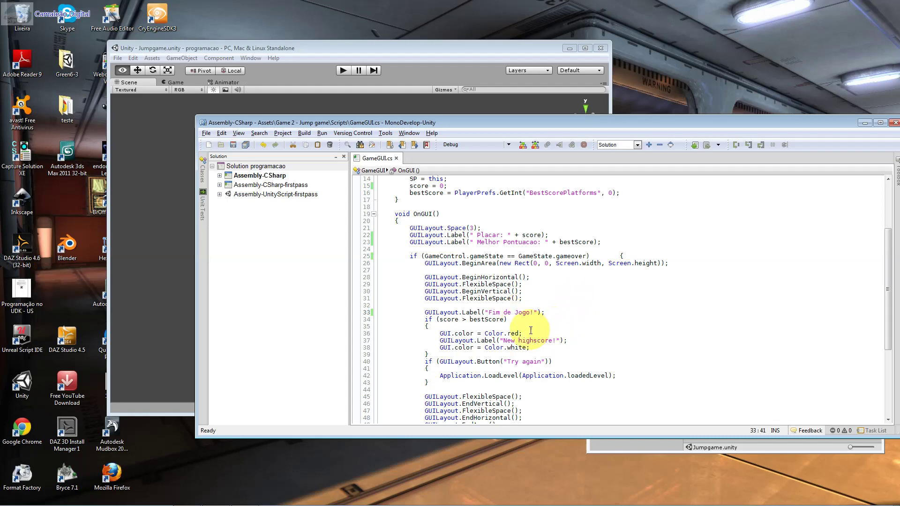
Pull the new-record if block's opening brace up onto line 34
left_click_drag(522, 333, 509, 333)
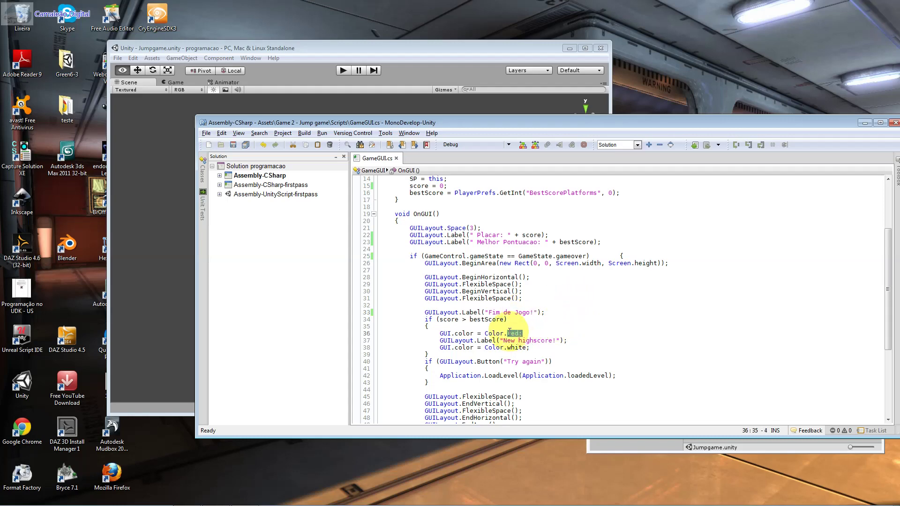
left_click(516, 318)
key("Delete")
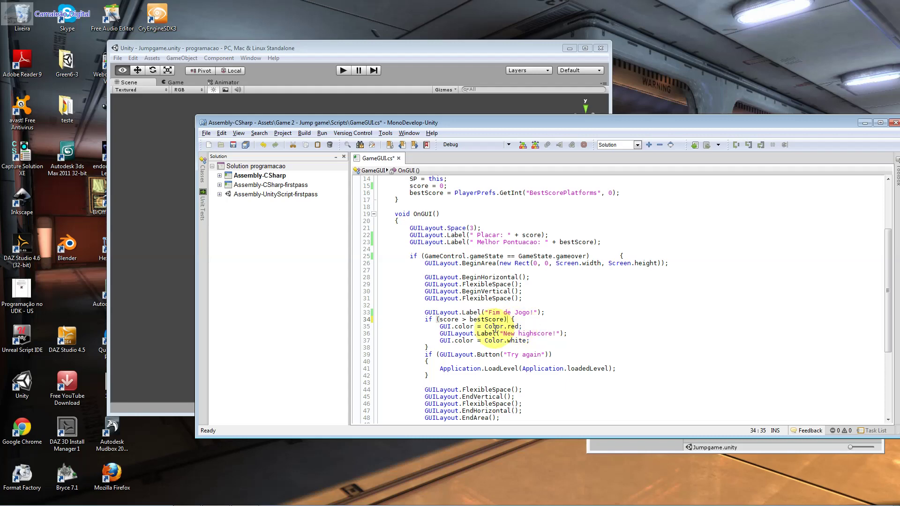
Replace the 'New highscore' label text with 'Novo Placar' and check the colour lines
double_click(463, 327)
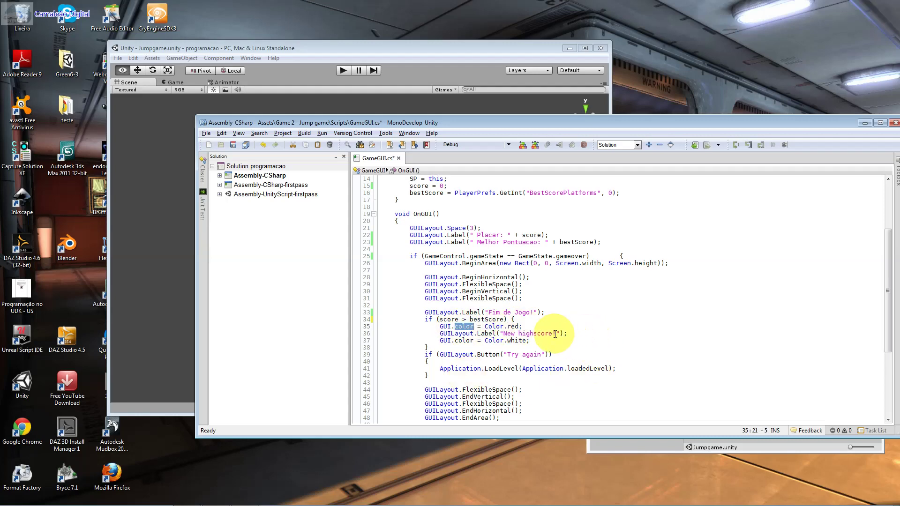
left_click_drag(553, 333, 503, 333)
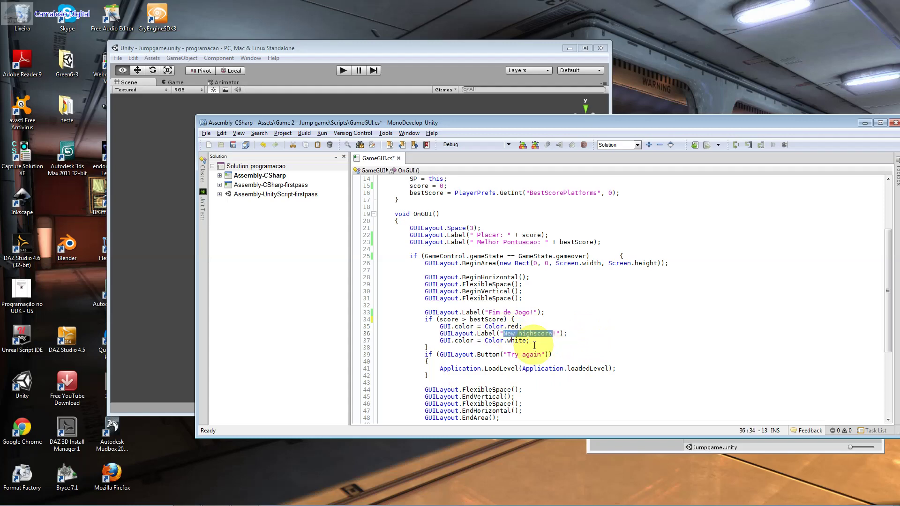
type("No")
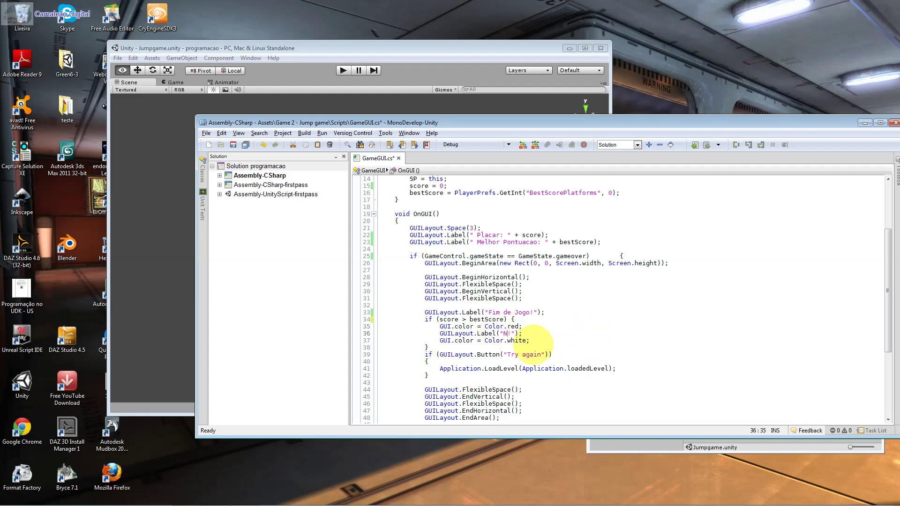
type("vo")
type(" Placar")
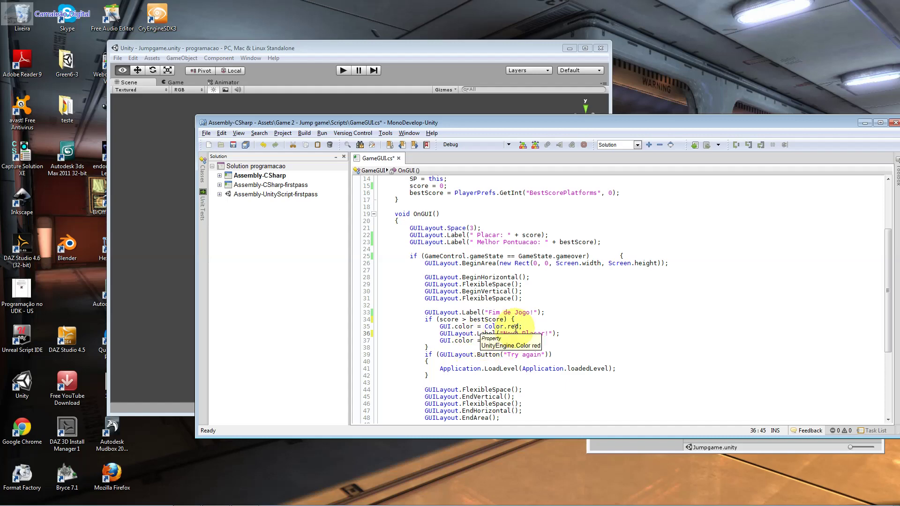
left_click(493, 333)
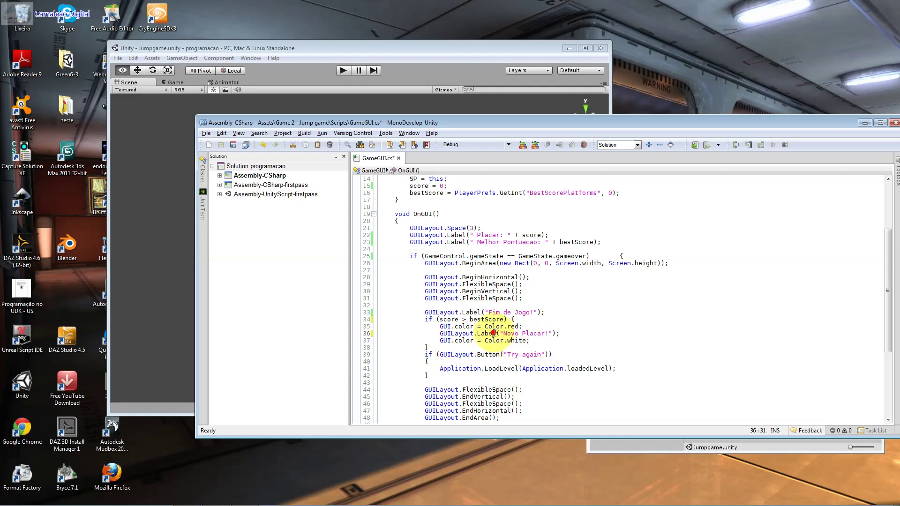
left_click(526, 342)
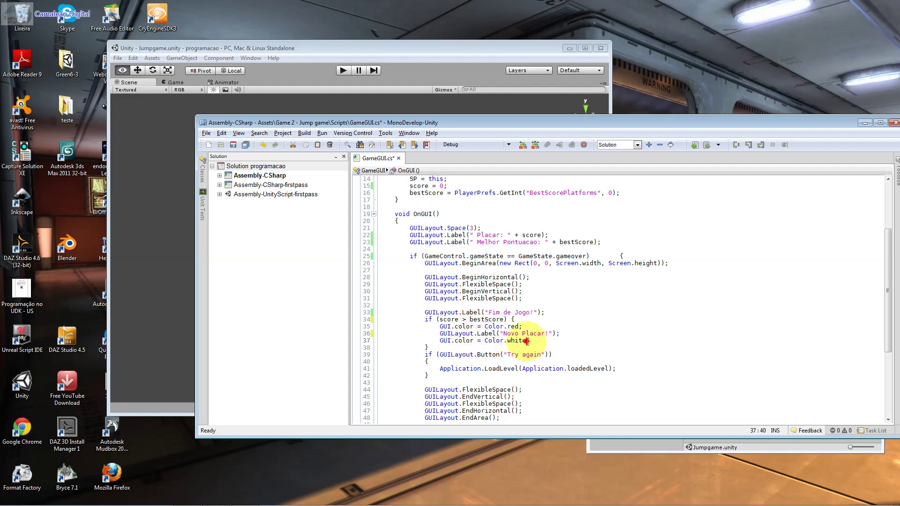
double_click(520, 341)
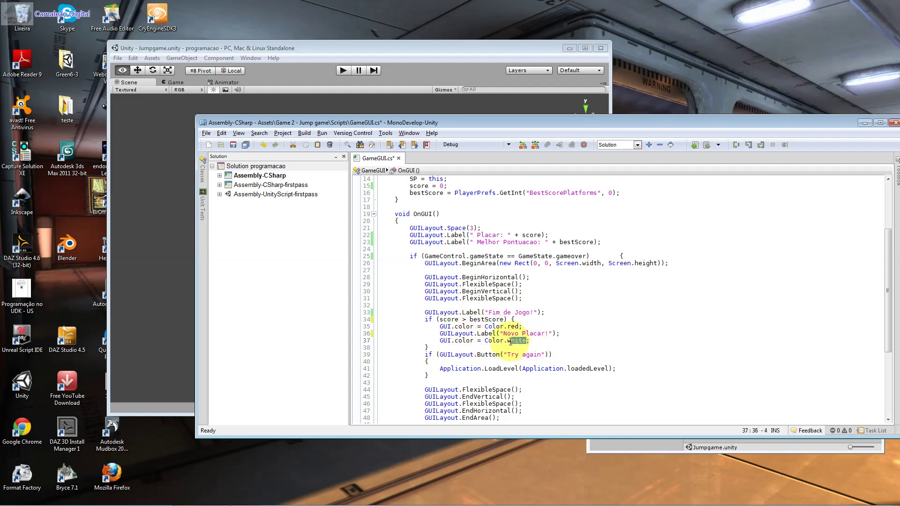
double_click(474, 340)
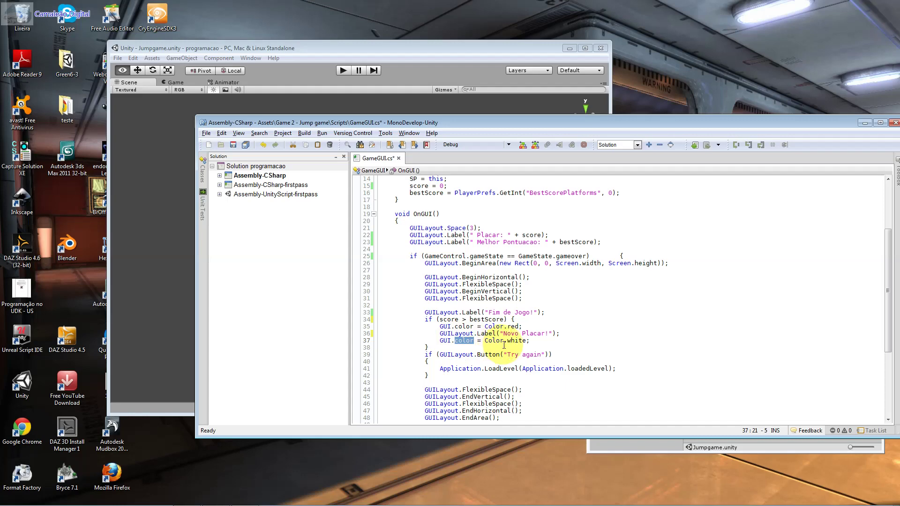
mouse_move(465, 311)
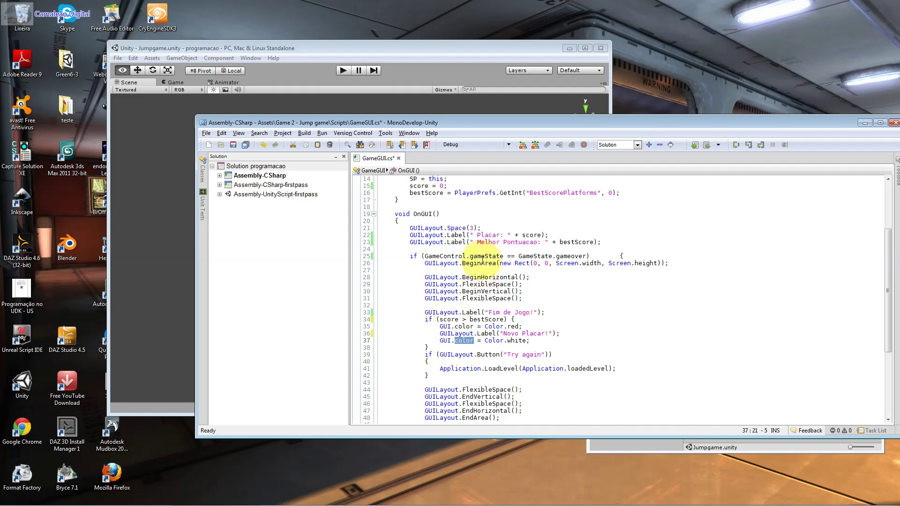
Join the OnGUI() opening brace onto its declaration line
scroll(528, 237, "up", 3)
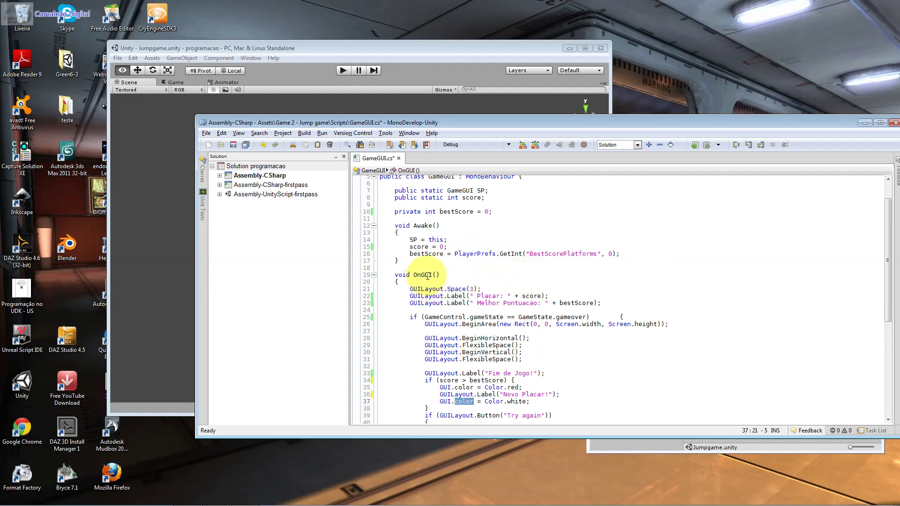
left_click_drag(395, 276, 416, 275)
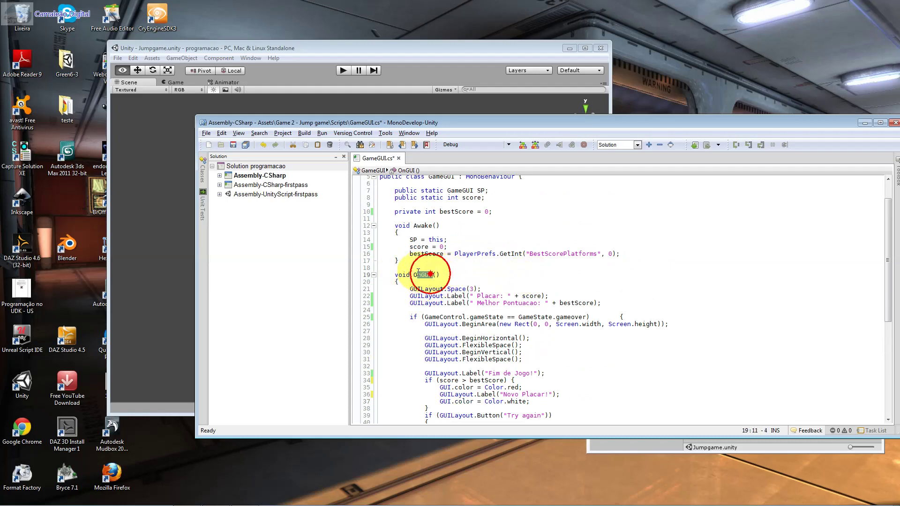
left_click(459, 280)
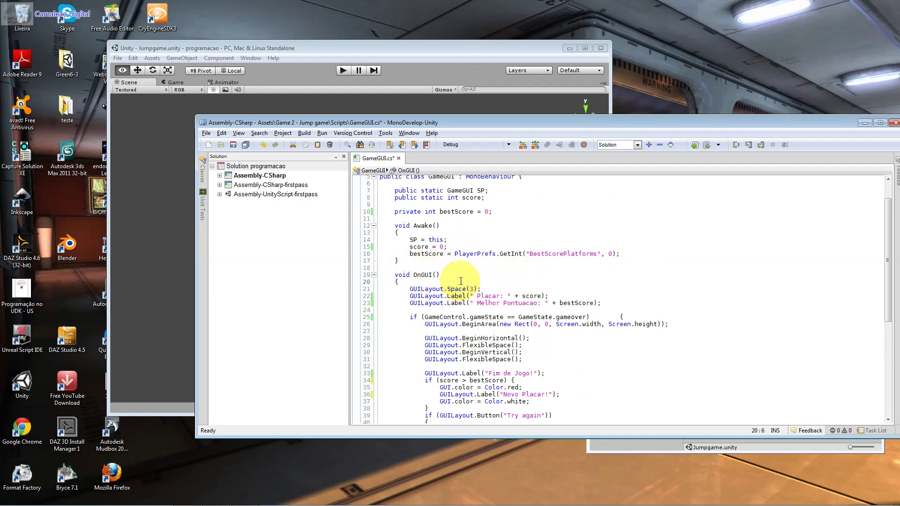
left_click(445, 275)
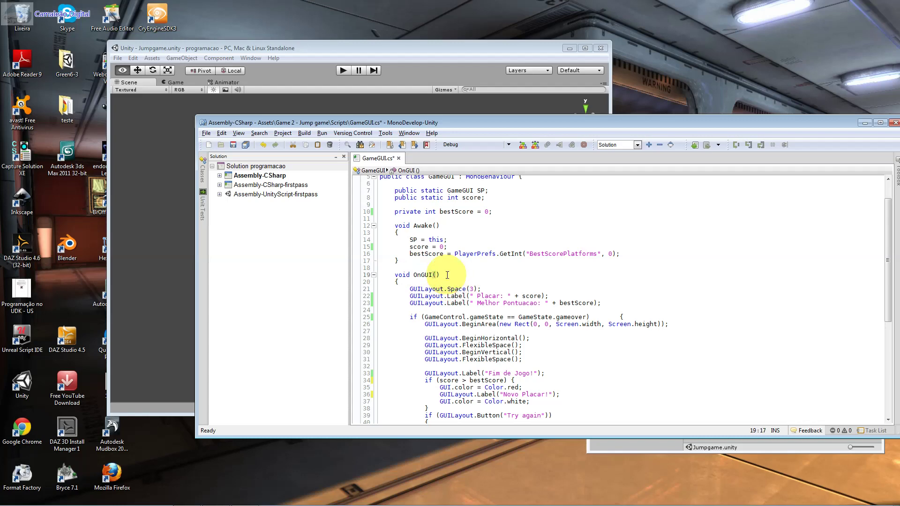
key("Delete")
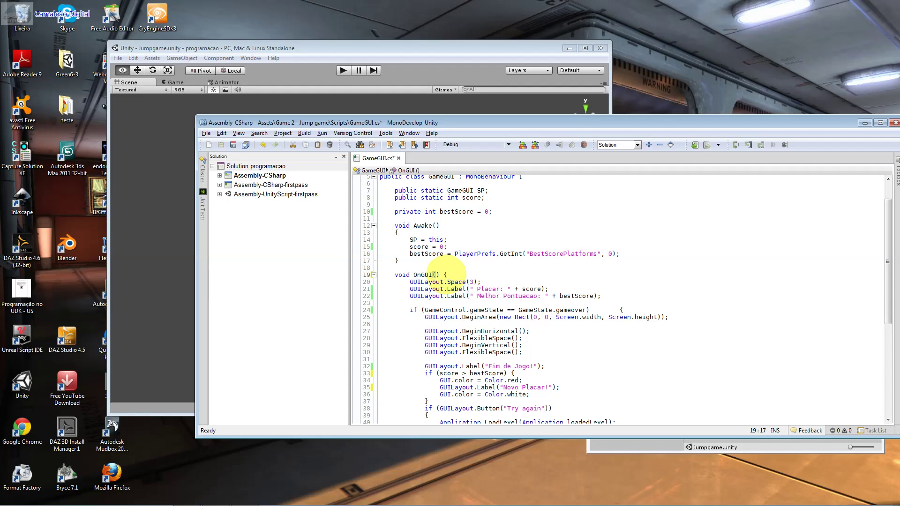
Join the Awake() opening brace onto its line and select the BestScorePlatforms key
left_click(447, 226)
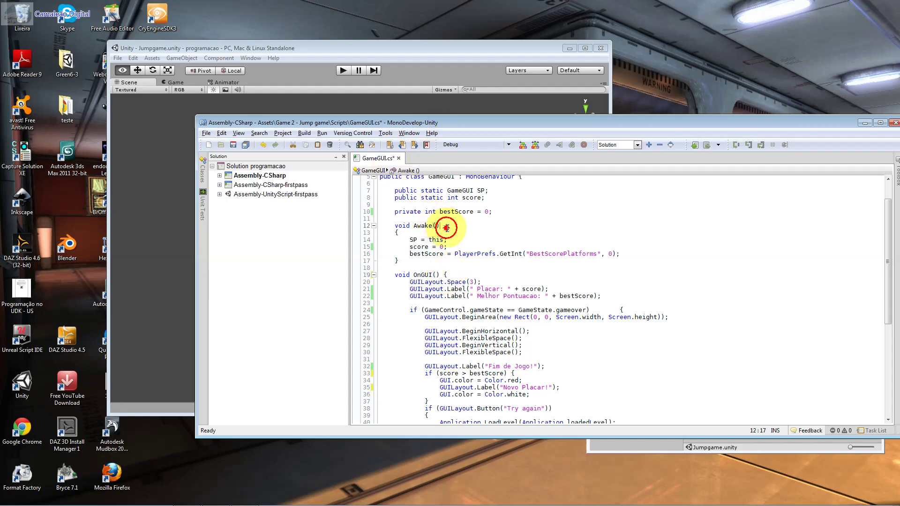
key("Delete")
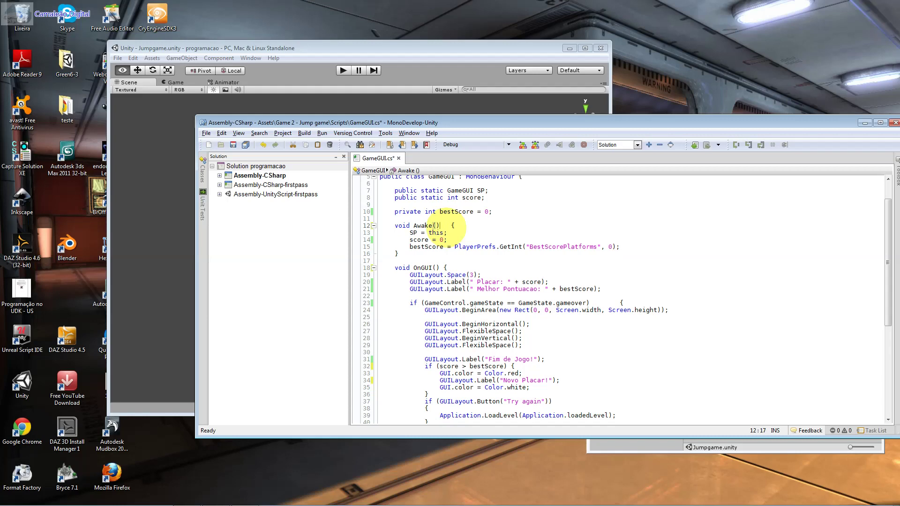
key("Delete")
key("Delete")
left_click_drag(439, 233, 428, 232)
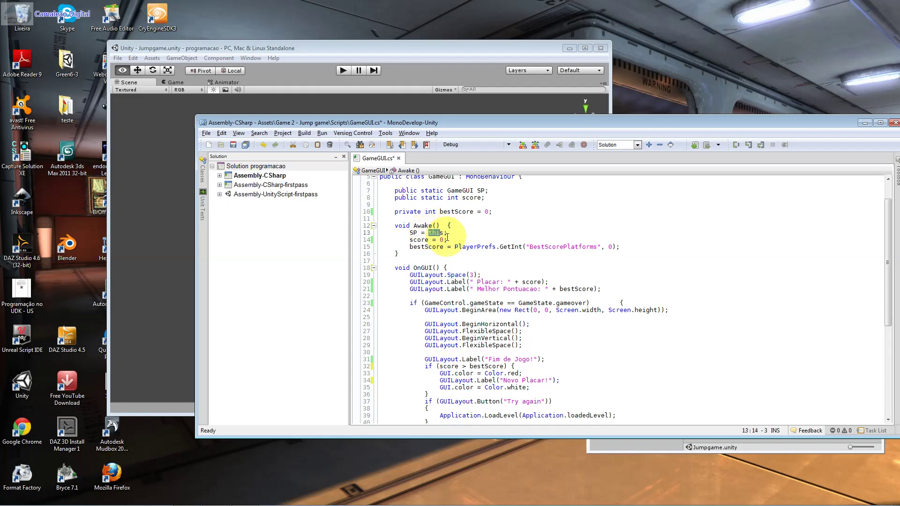
double_click(441, 240)
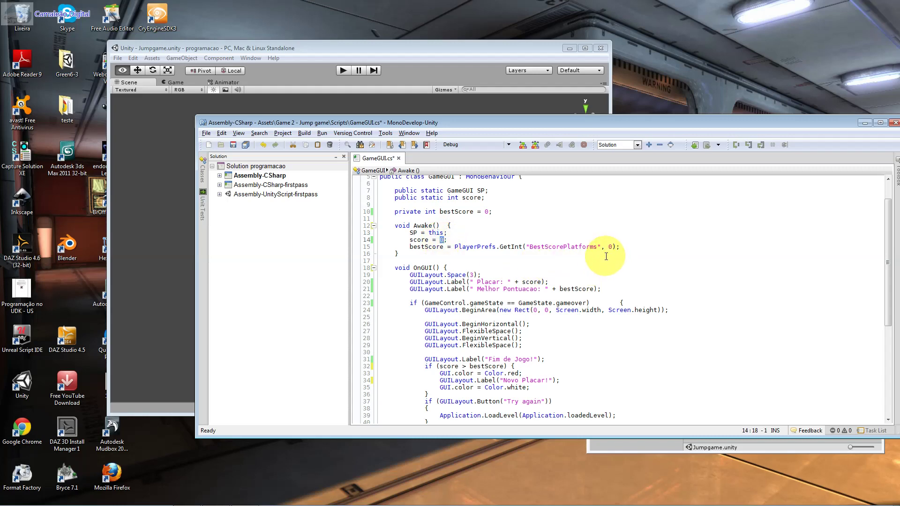
left_click_drag(598, 246, 531, 244)
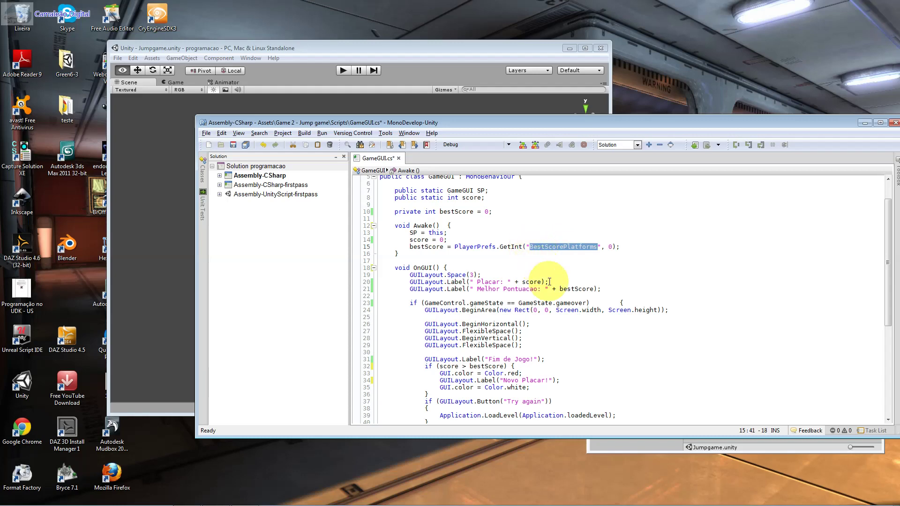
Replace 'BestScorePlatforms' in Awake's PlayerPrefs.GetInt with 'Melhor placa do Jogo'
left_click(608, 246)
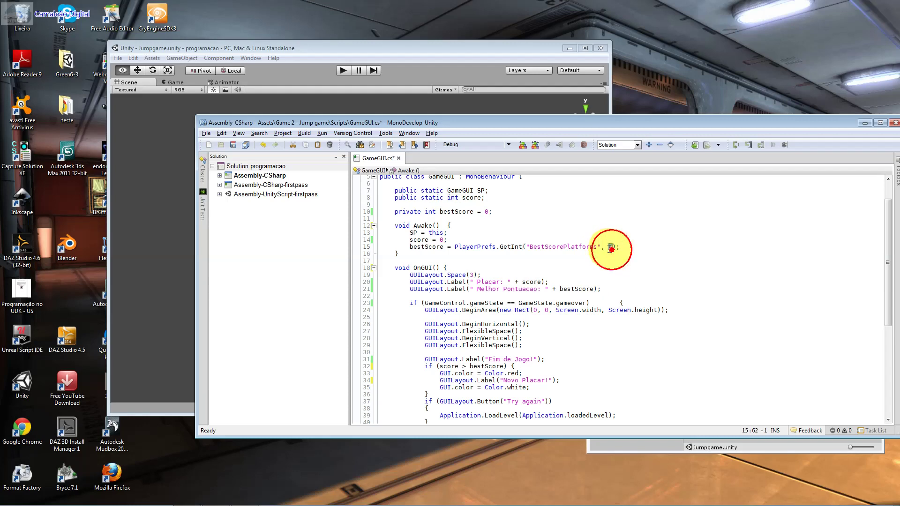
left_click_drag(597, 246, 530, 247)
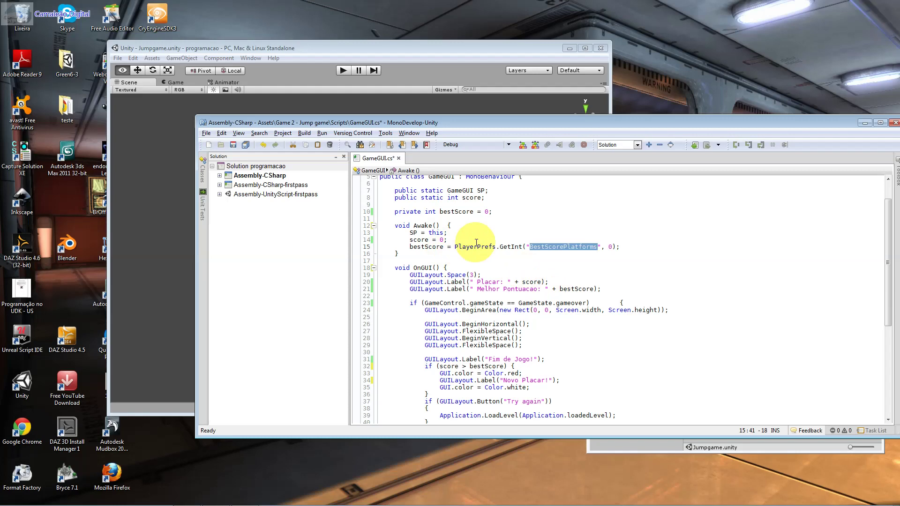
type("Mel")
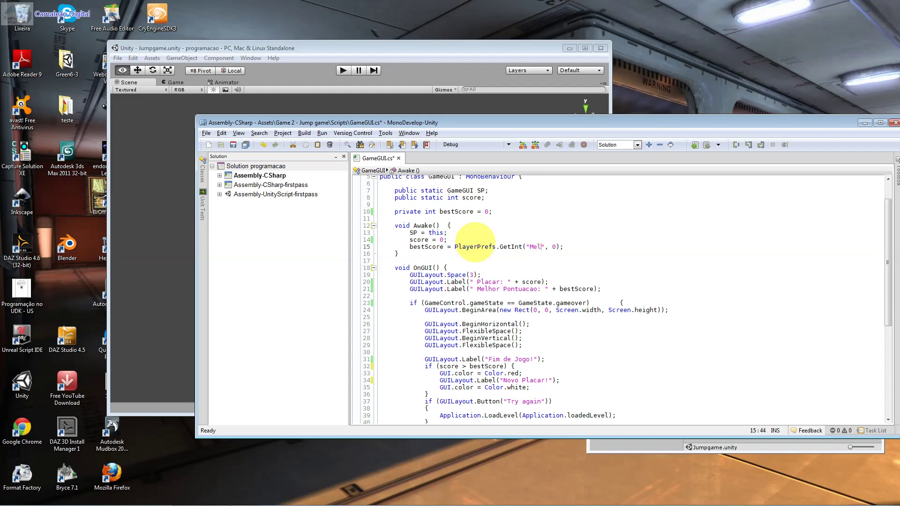
type("hor placa")
type(" do Jo")
type("go")
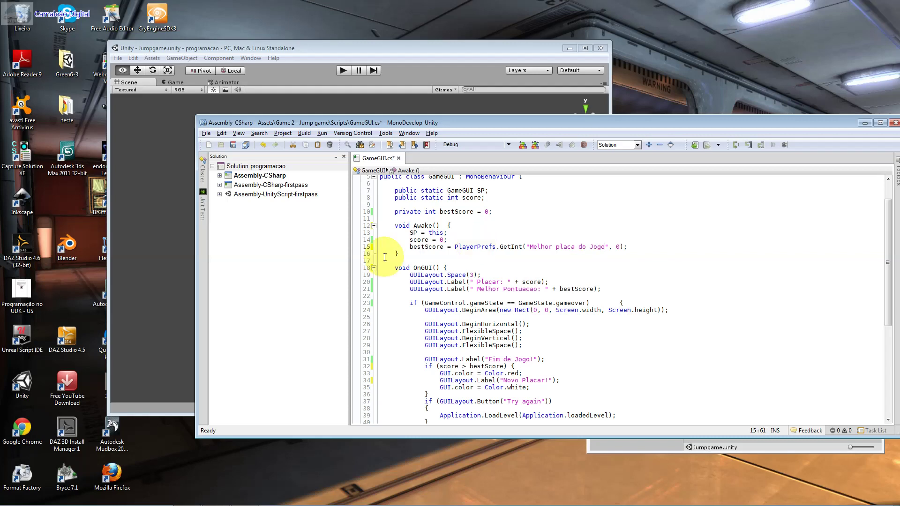
mouse_move(667, 244)
left_mouse_down()
mouse_move(401, 233)
mouse_move(444, 225)
left_mouse_up()
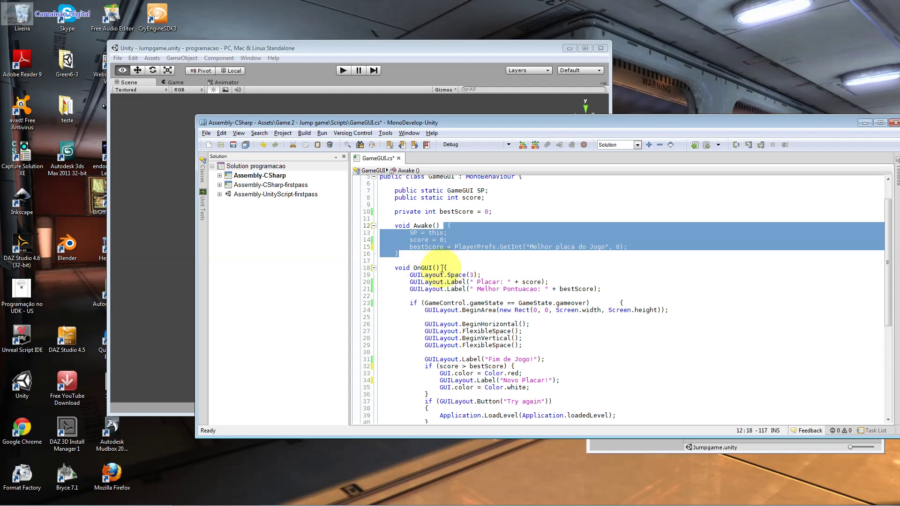
Retype the score label string on line 20 as 'Placar:'
left_click_drag(478, 275, 462, 275)
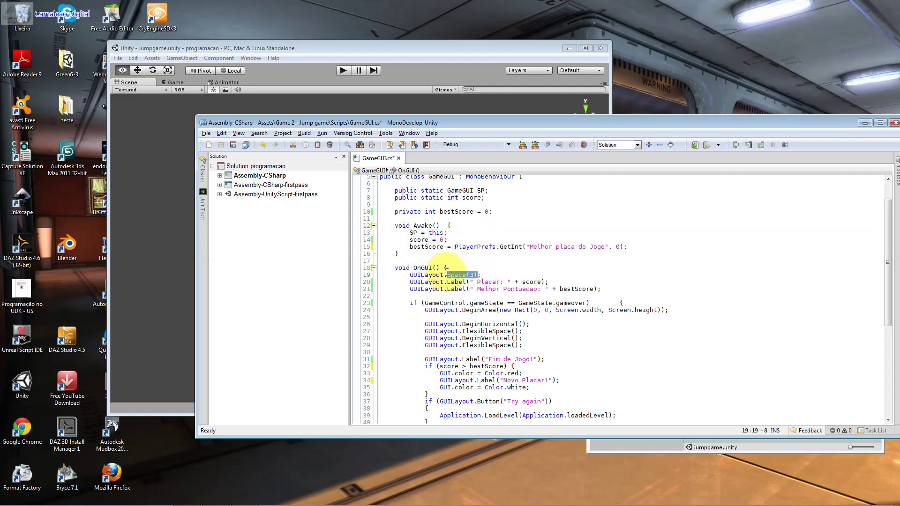
key("shift+Right")
key("shift+Right")
key("shift+Right")
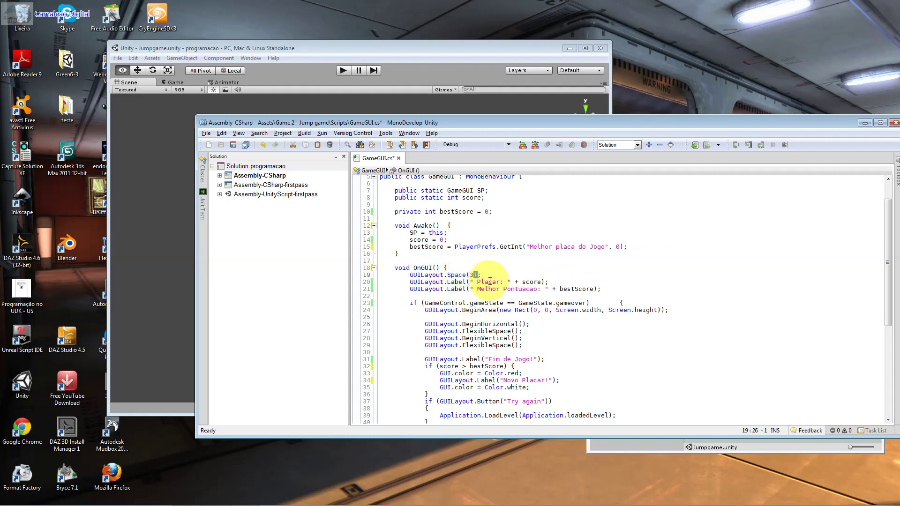
double_click(488, 281)
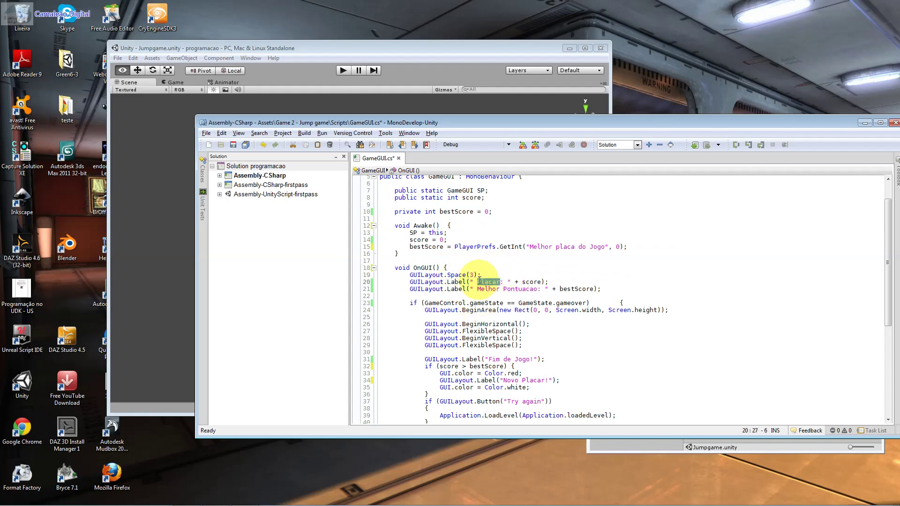
type("Placar:")
left_click(519, 281)
Walk through the score and Melhor Pontuacao labels with their score and bestScore variables
double_click(515, 281)
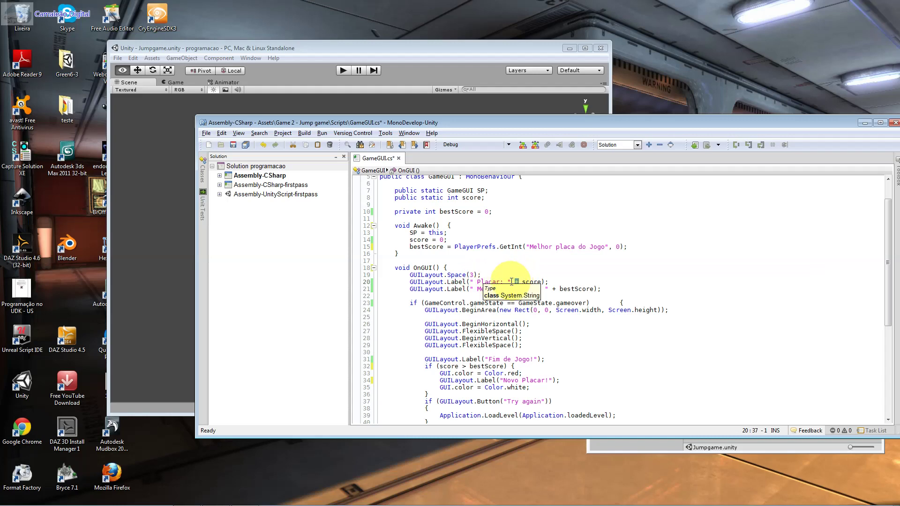
left_click_drag(508, 282, 474, 282)
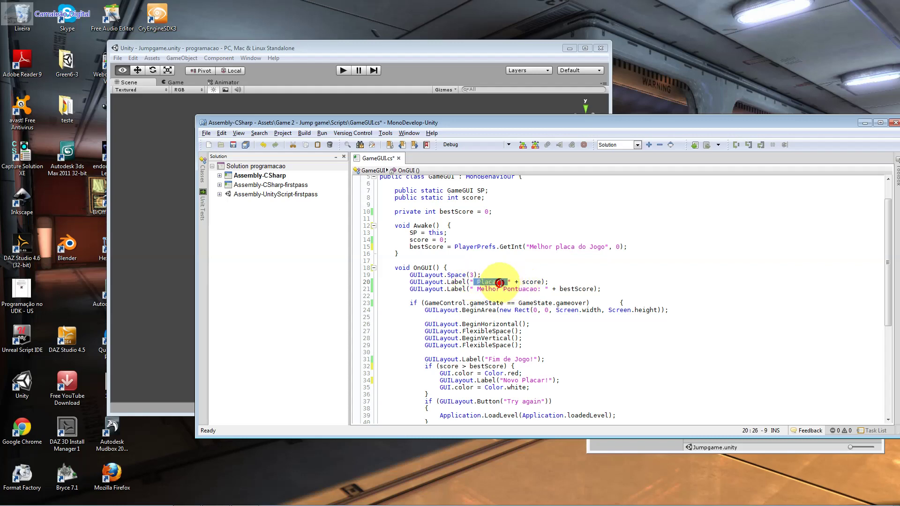
left_click(503, 282)
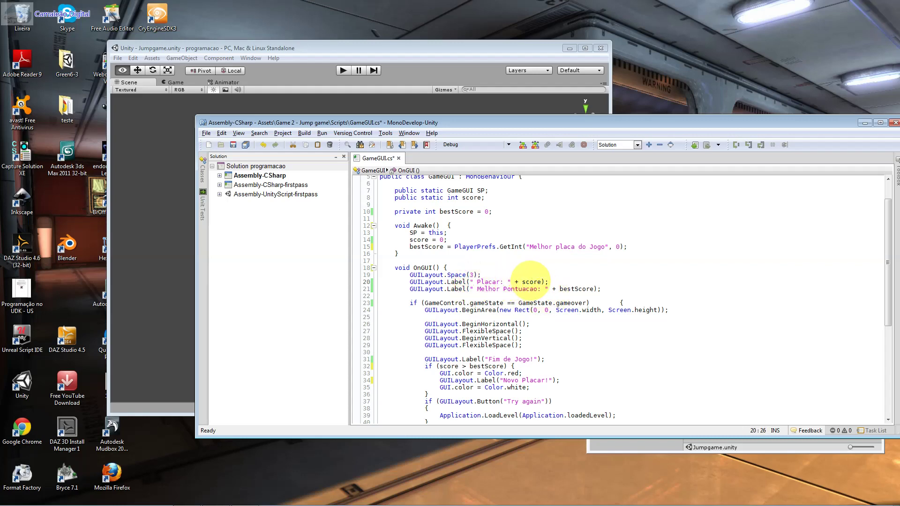
mouse_move(532, 281)
left_mouse_down()
mouse_move(522, 283)
mouse_move(543, 283)
left_mouse_up()
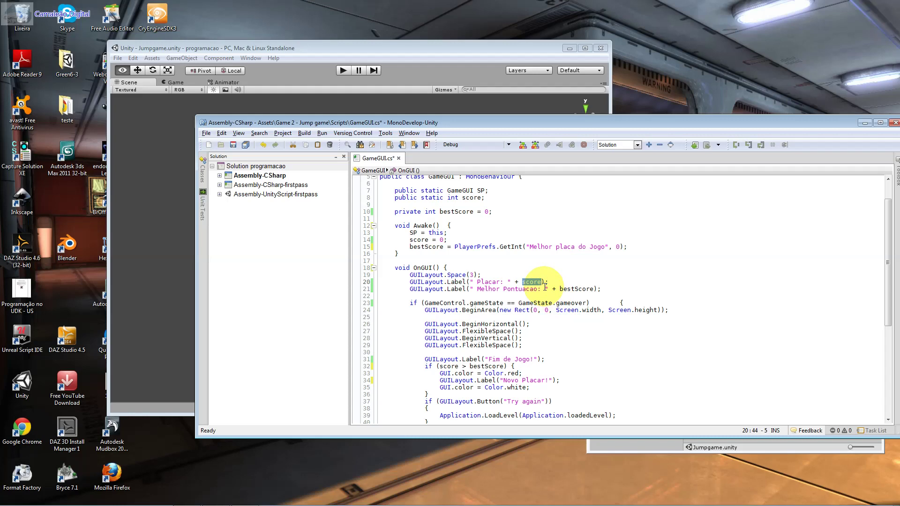
left_click_drag(476, 289, 541, 289)
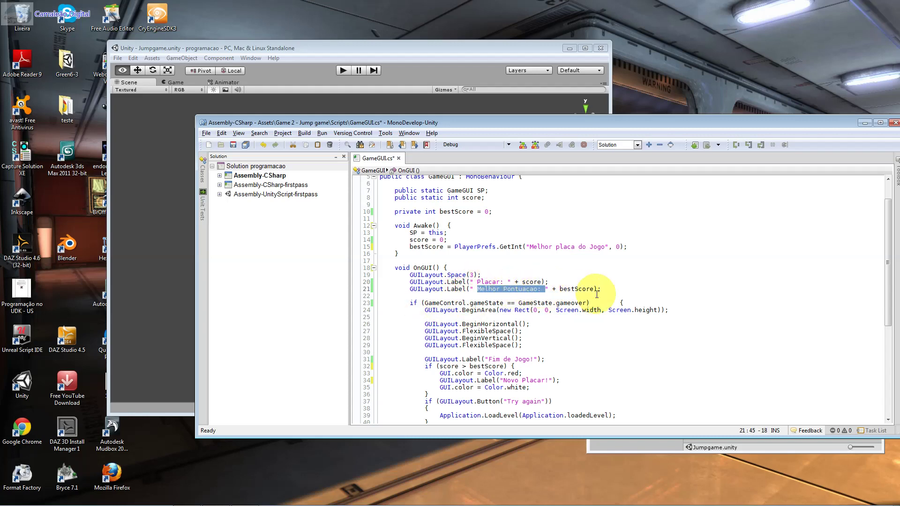
left_click(551, 295)
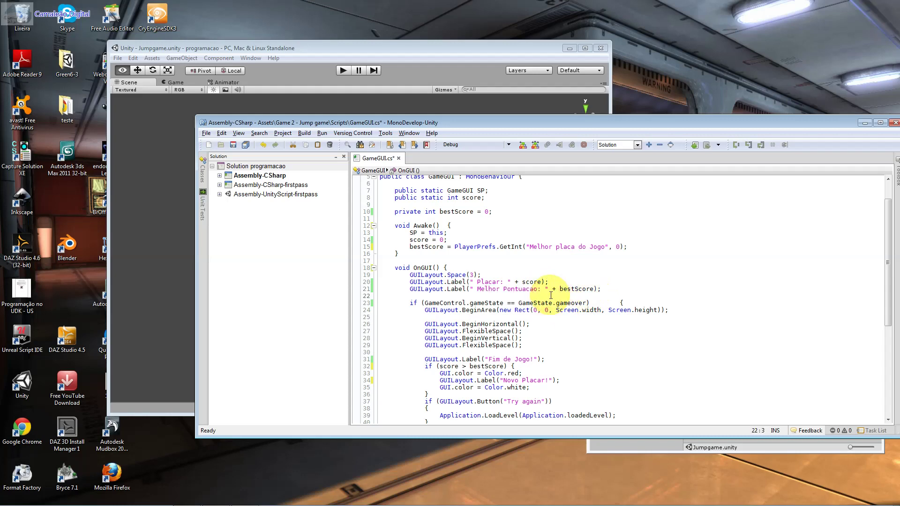
left_click_drag(575, 289, 586, 289)
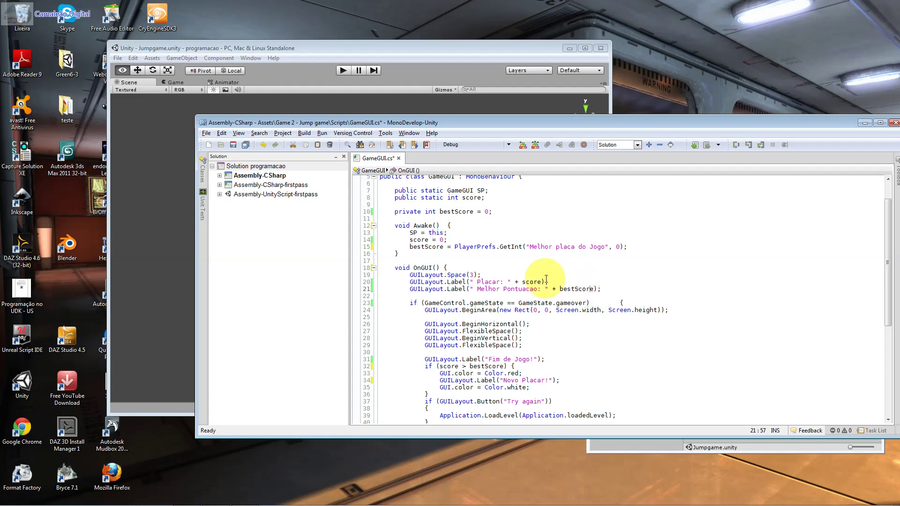
left_click_drag(542, 282, 528, 280)
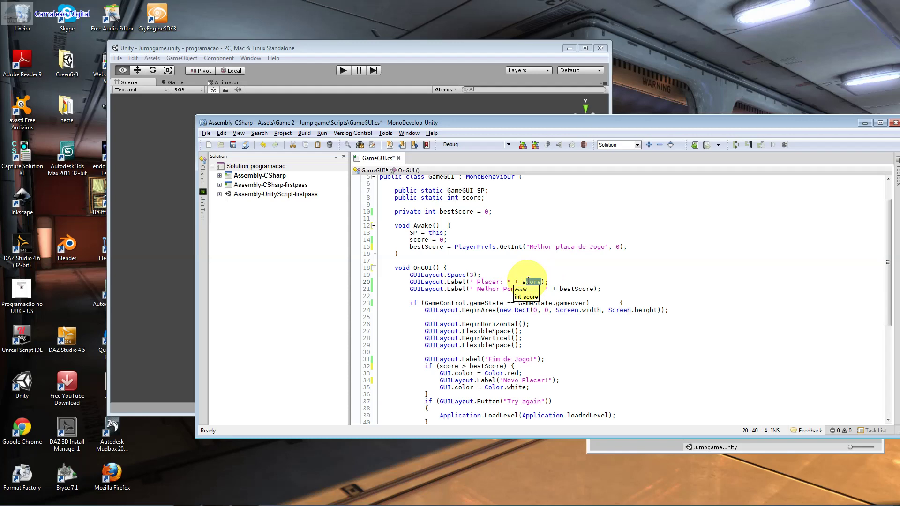
Walk through the gameover state check and the full-screen BeginArea Rect arguments
left_click(480, 303)
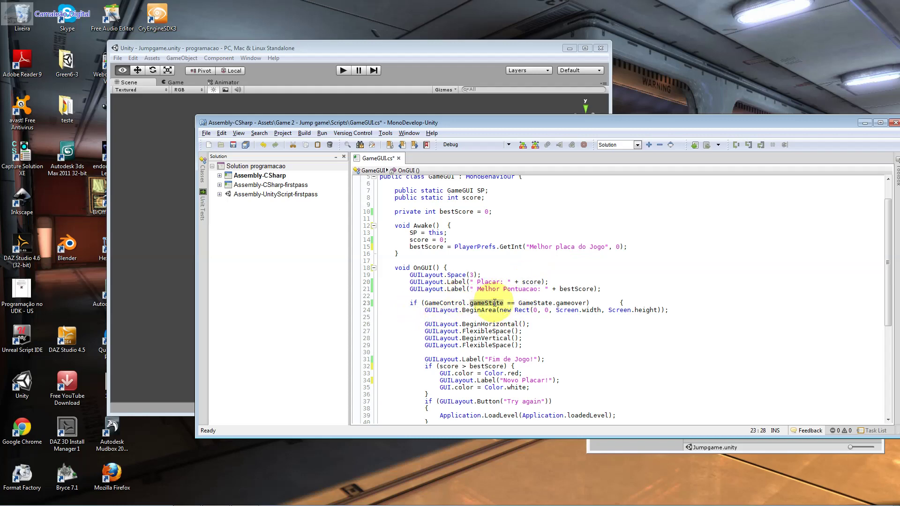
left_click_drag(466, 303, 435, 303)
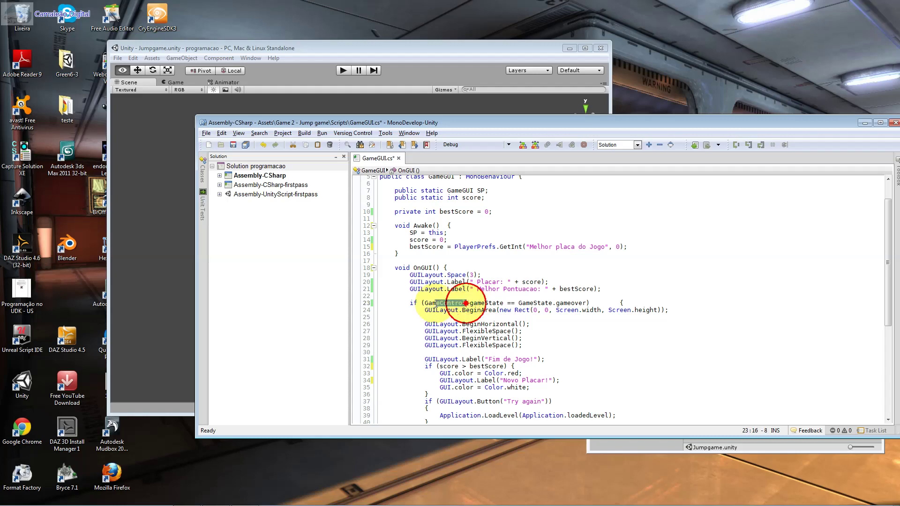
left_click(579, 303)
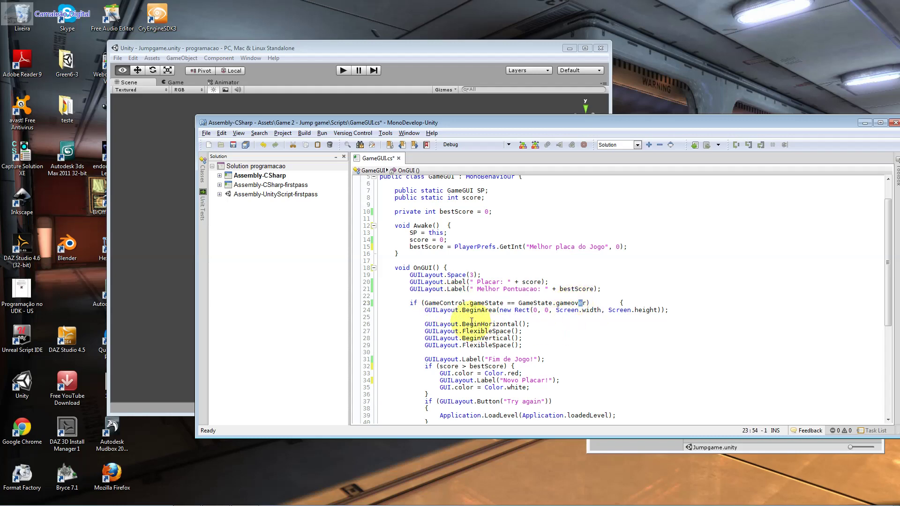
left_click(453, 310)
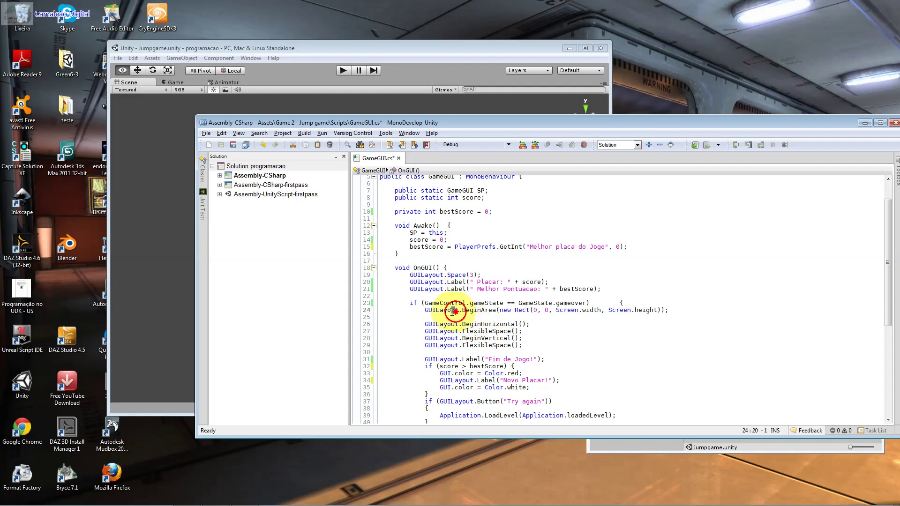
left_click_drag(453, 311, 440, 310)
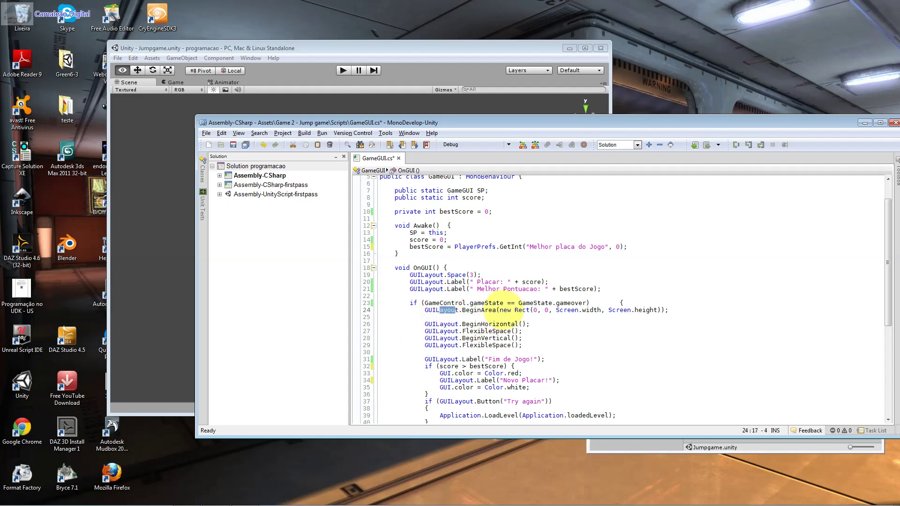
left_click_drag(499, 310, 661, 311)
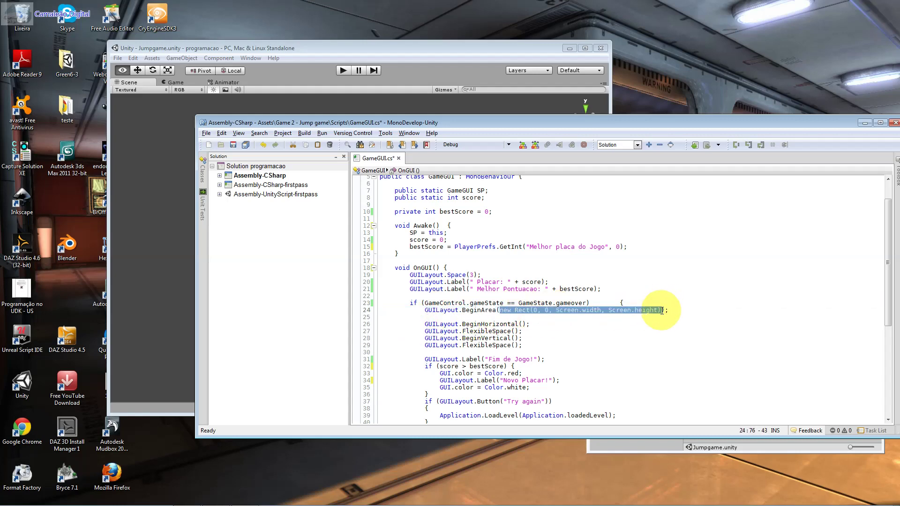
left_click(535, 309)
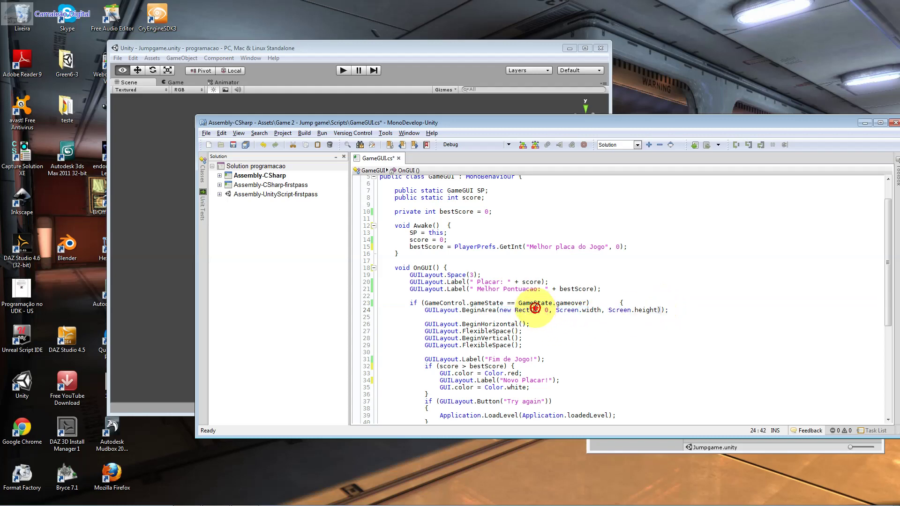
left_click(537, 306)
left_click(547, 311)
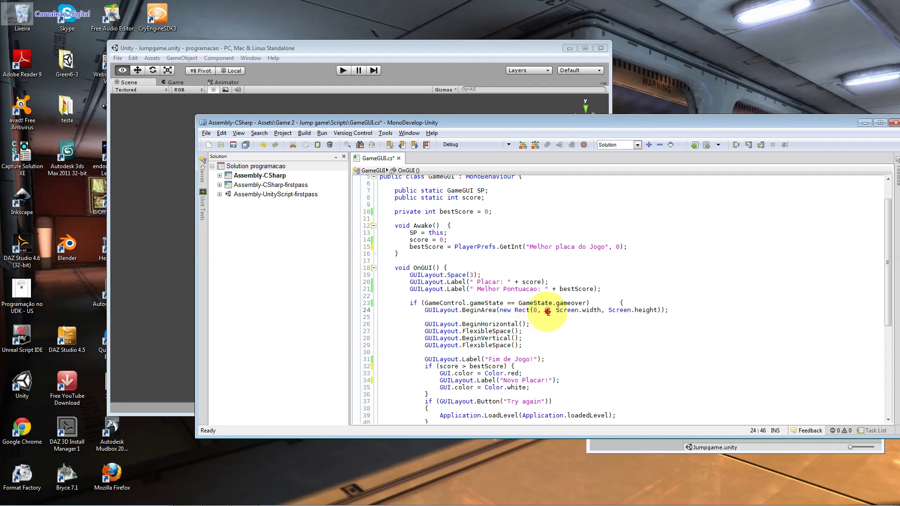
left_click_drag(548, 311, 546, 311)
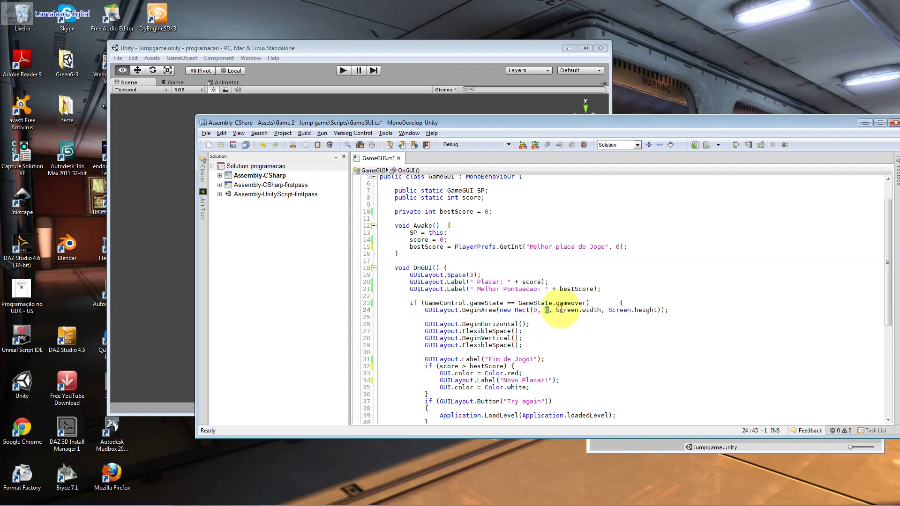
left_click(557, 308)
left_click_drag(557, 308, 623, 311)
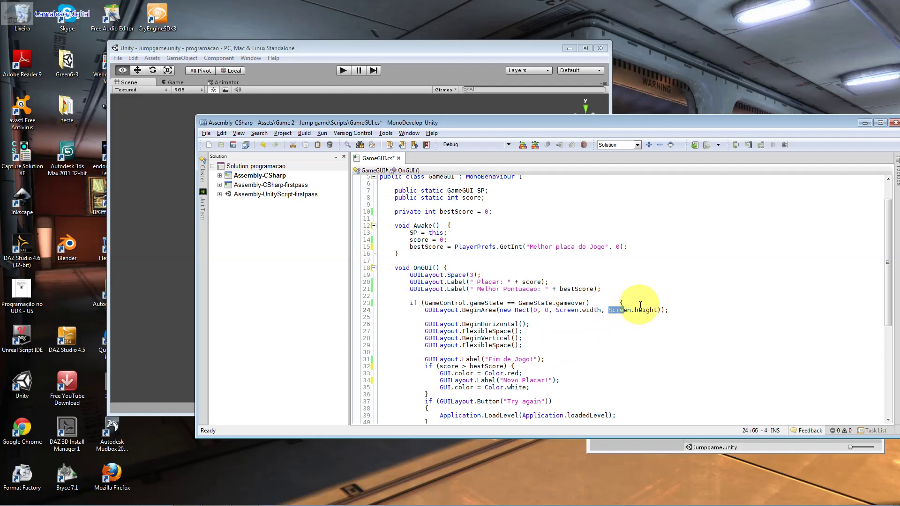
Walk through the layout calls, 'Fim de Jogo' label, and red 'Novo Placar!' record block
left_click_drag(531, 323, 436, 332)
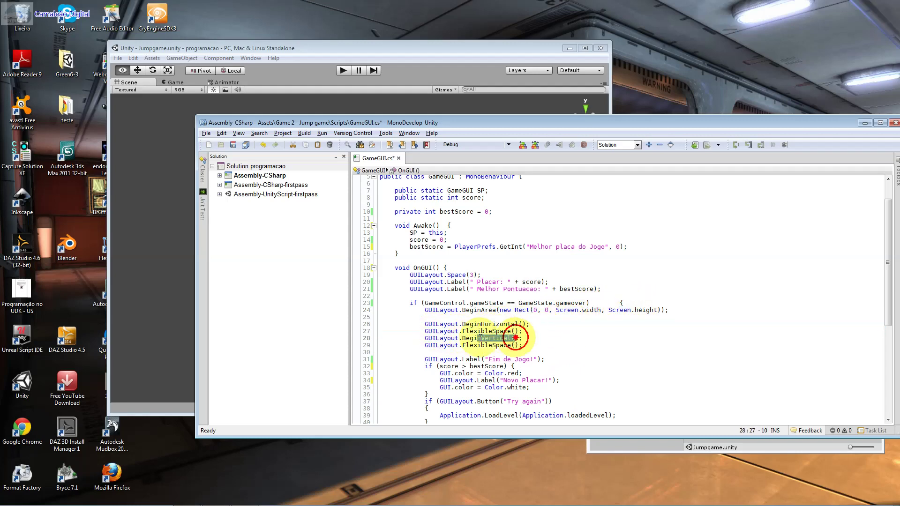
left_click_drag(516, 337, 424, 338)
left_click_drag(522, 345, 406, 323)
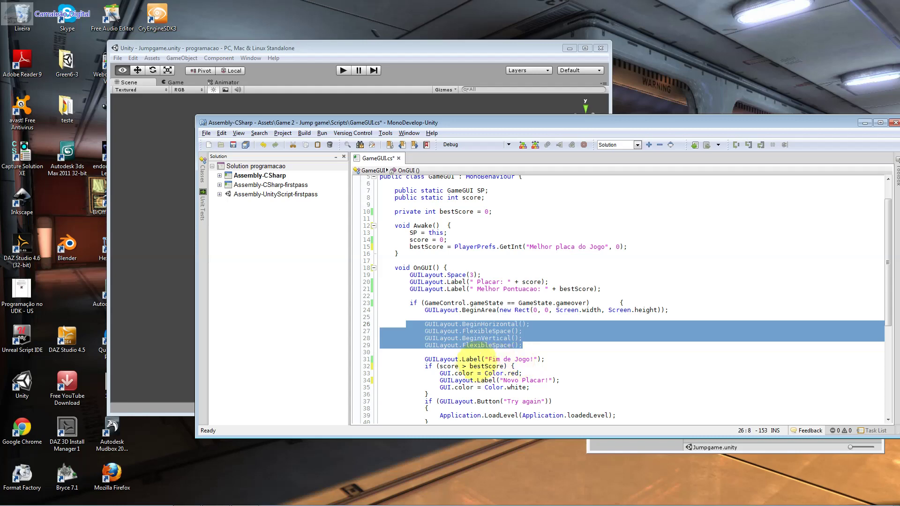
double_click(466, 359)
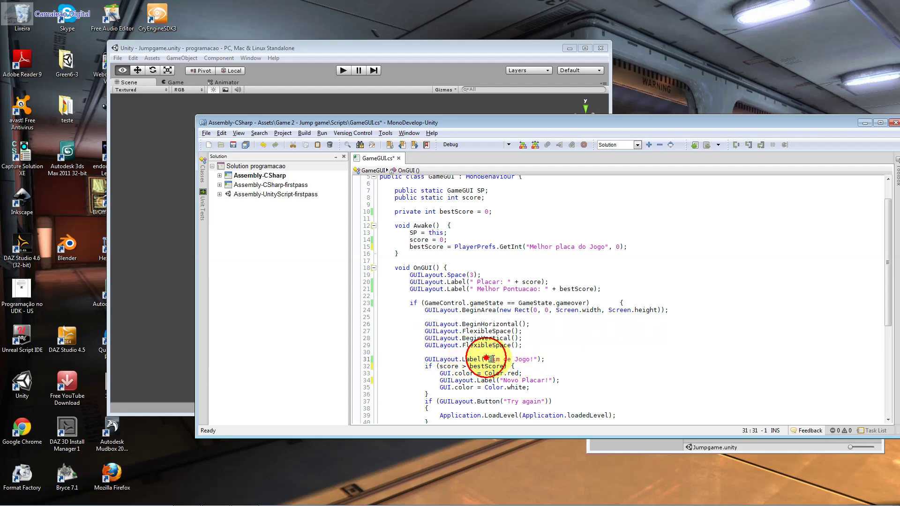
left_click_drag(488, 359, 527, 360)
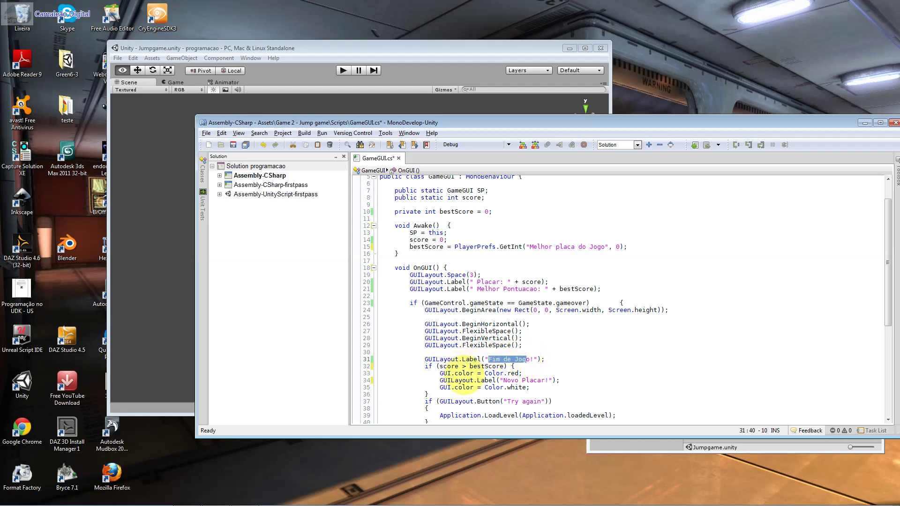
left_click(455, 366)
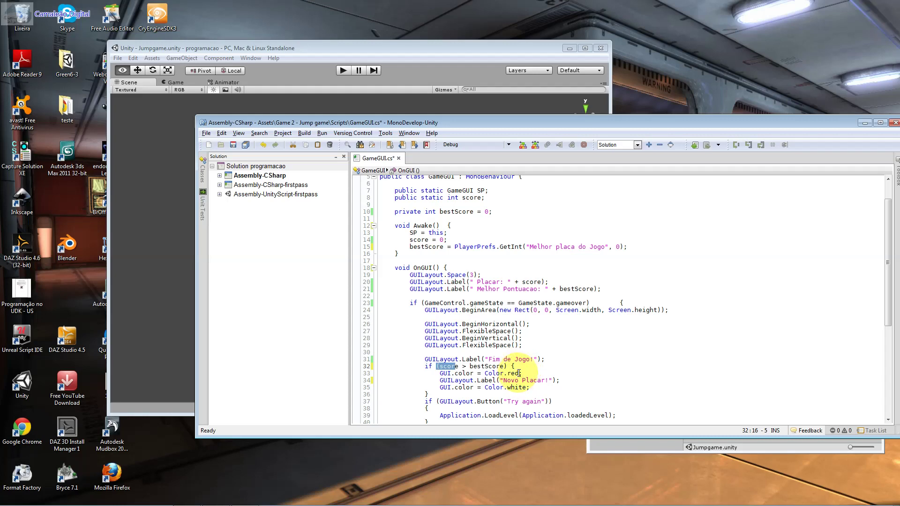
left_click_drag(520, 373, 441, 380)
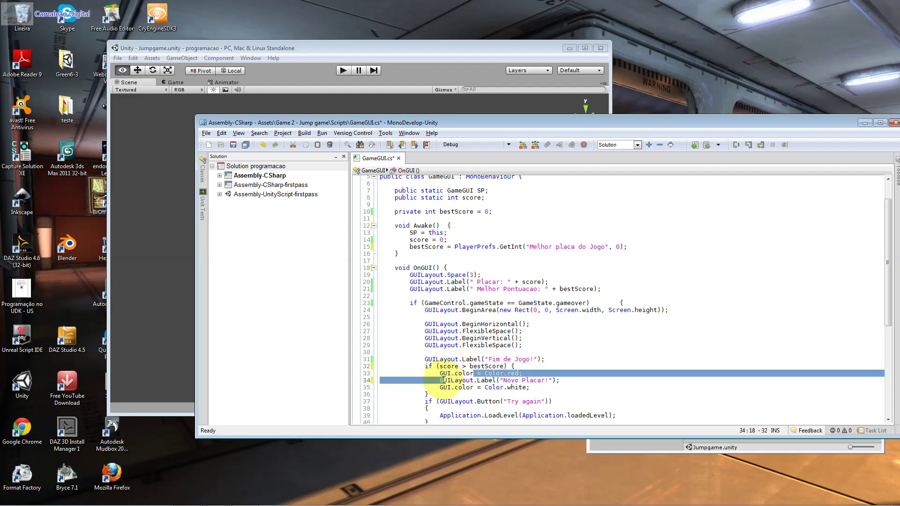
left_click(545, 380)
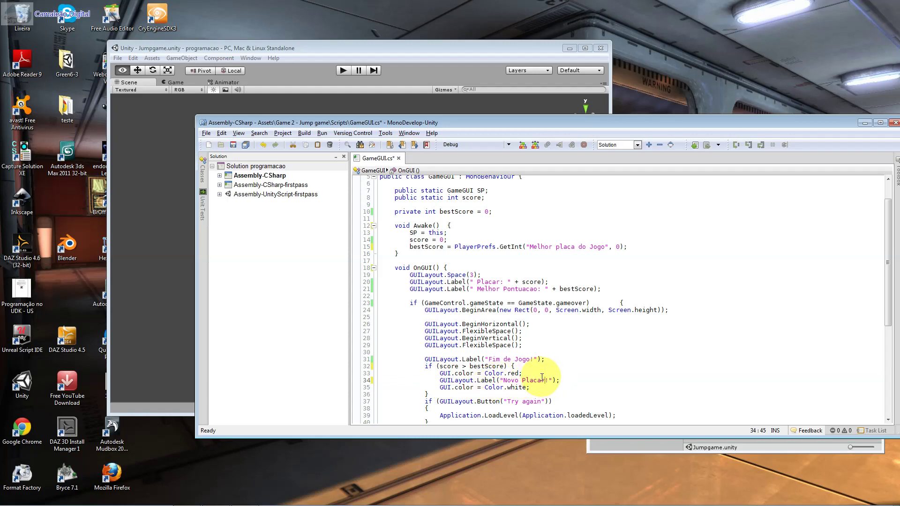
left_click_drag(530, 387, 394, 387)
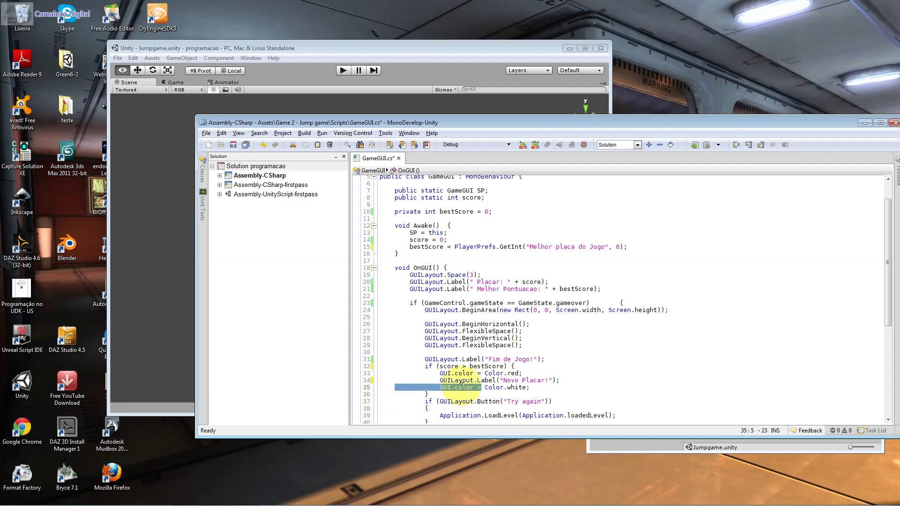
scroll(393, 387, "down", 3)
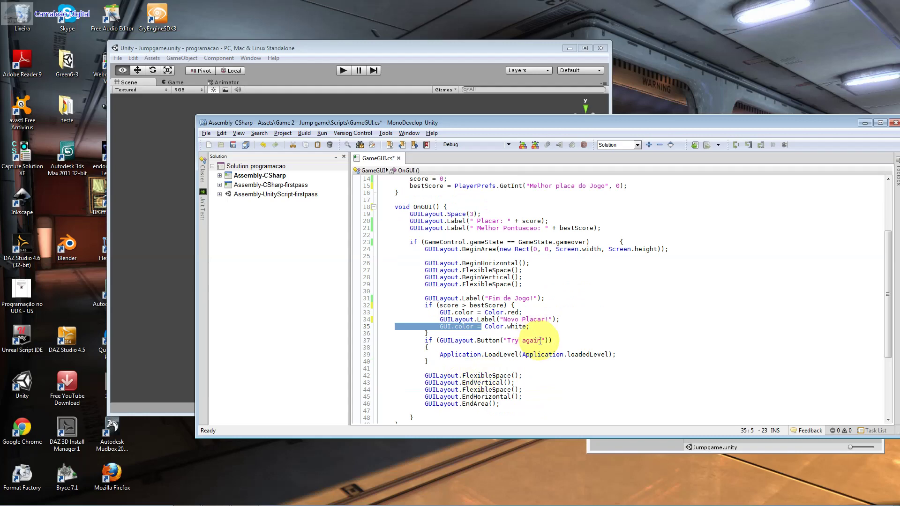
left_click(571, 342)
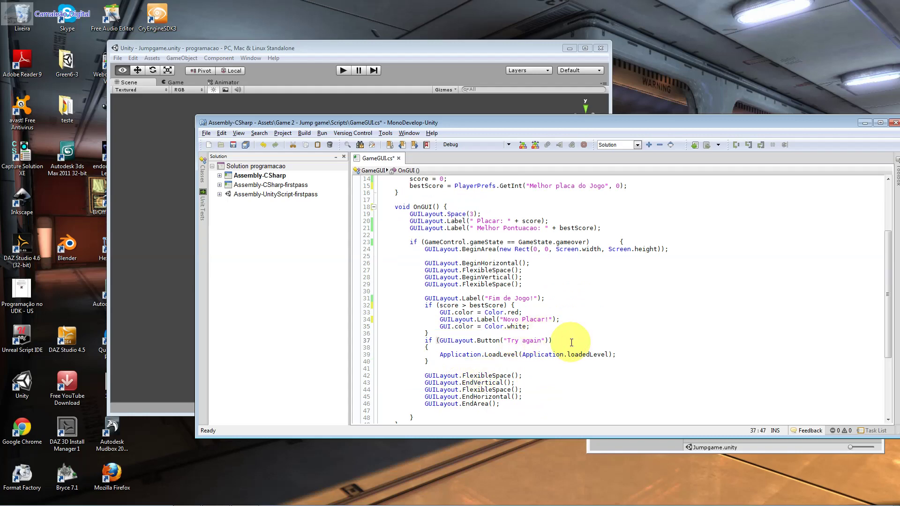
key("Delete")
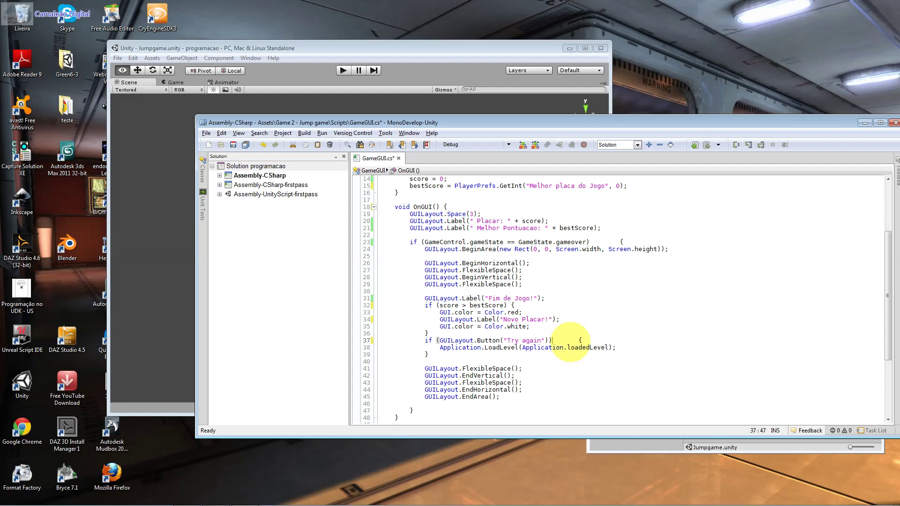
left_click_drag(542, 341, 507, 340)
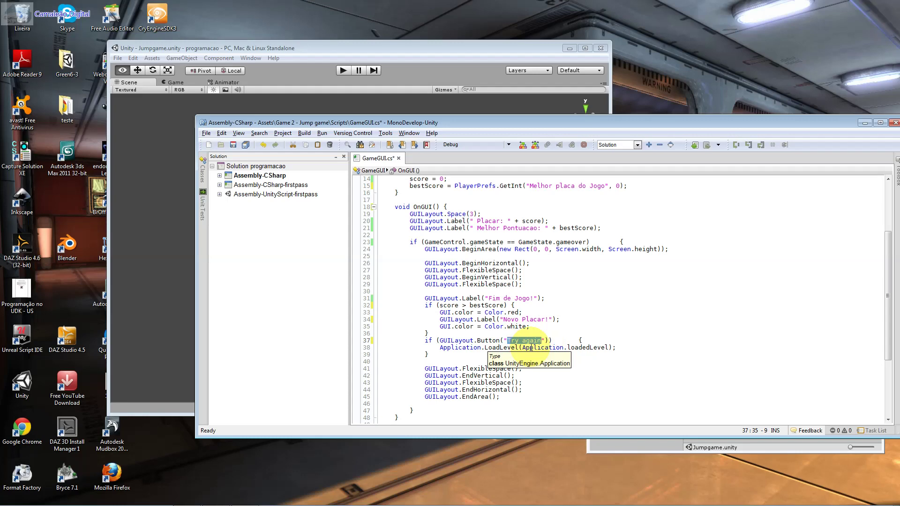
type("Tente no")
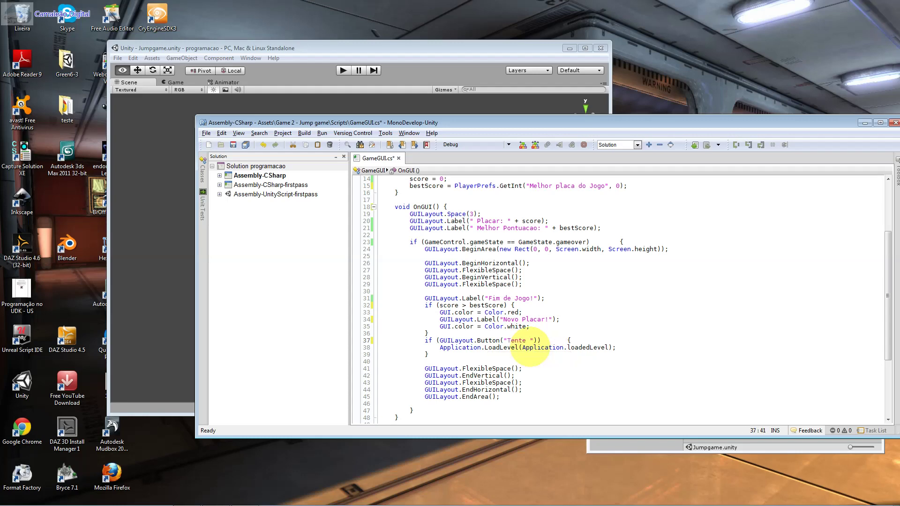
type("vam")
type("ente")
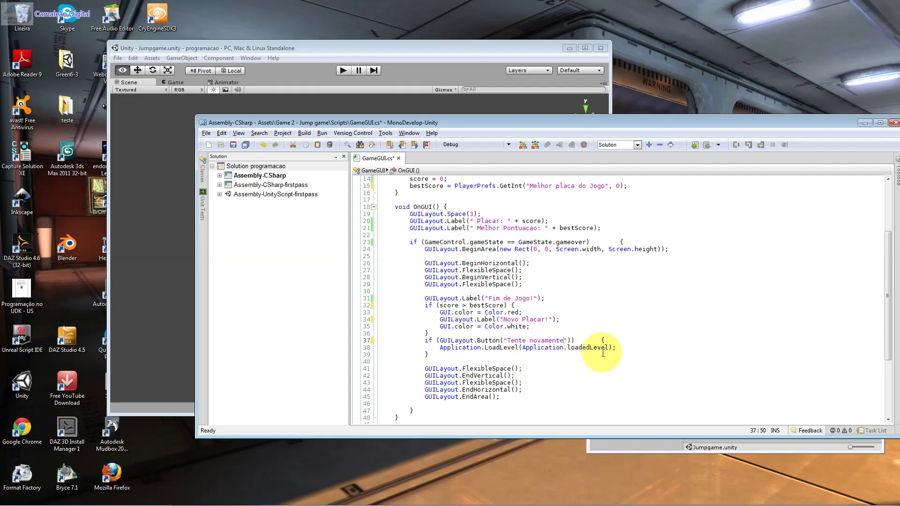
left_click(607, 346)
left_click_drag(608, 346, 593, 347)
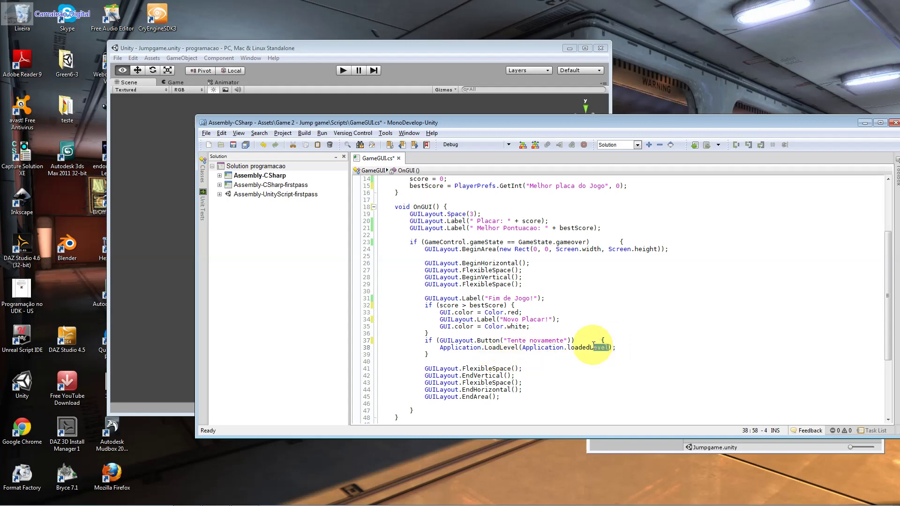
scroll(505, 462, "down", 4)
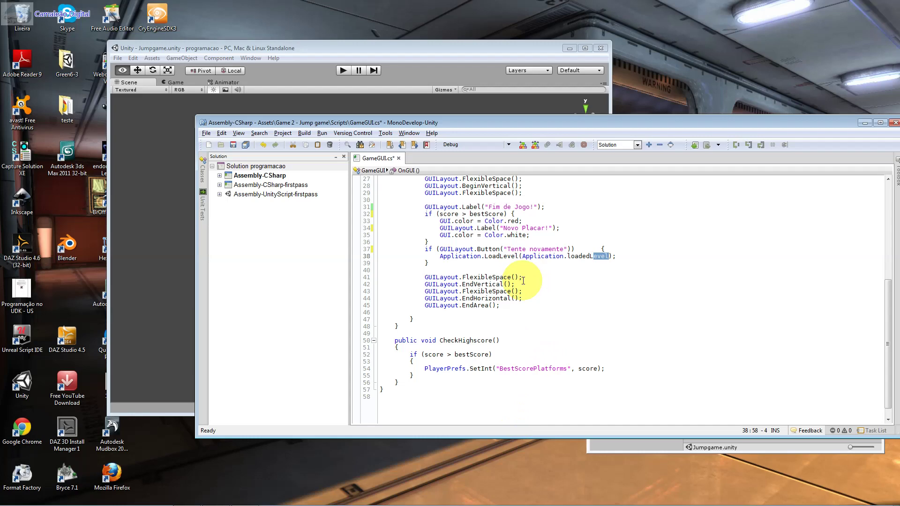
Pull the CheckHighscore() opening brace up onto the method's declaration line
left_click(490, 290)
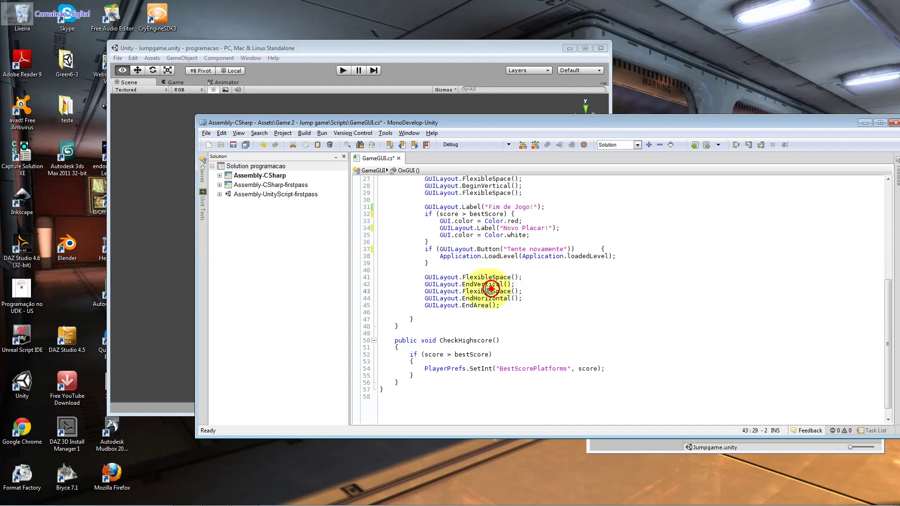
left_click_drag(496, 299, 485, 299)
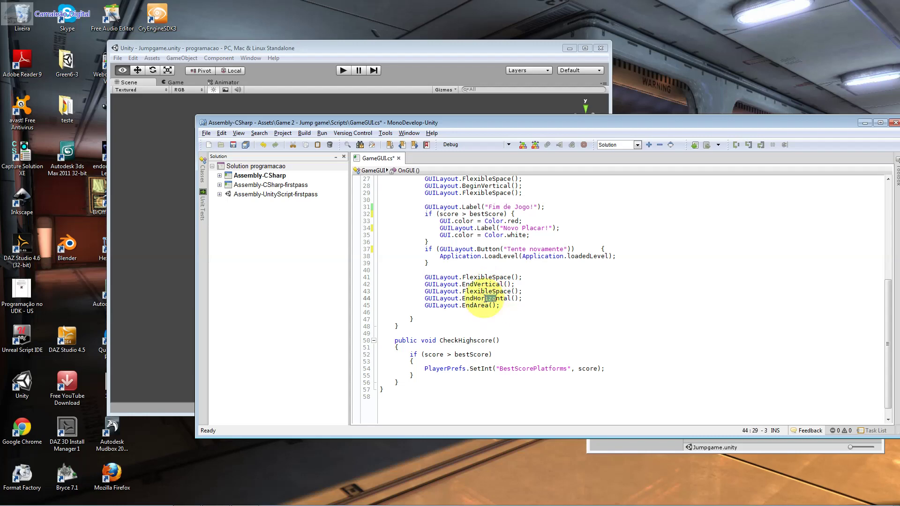
left_click(499, 306)
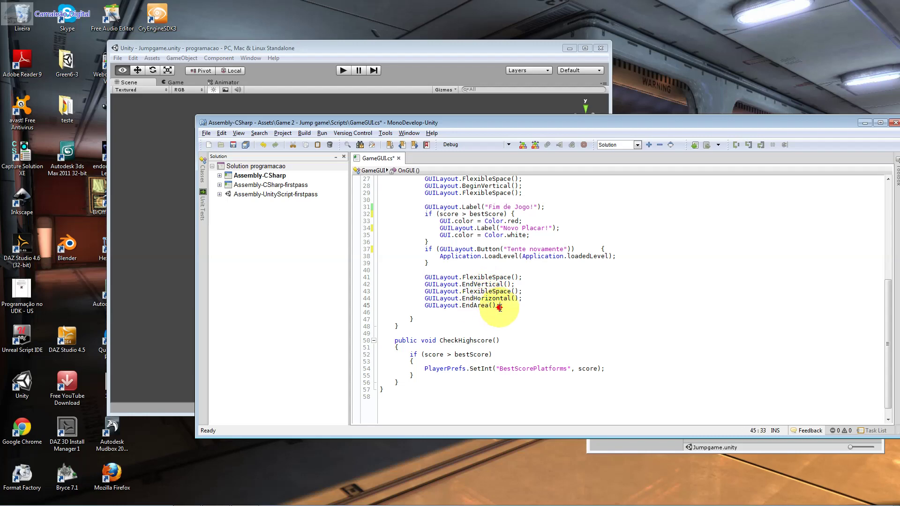
left_click_drag(500, 306, 406, 277)
scroll(420, 308, "up", 4)
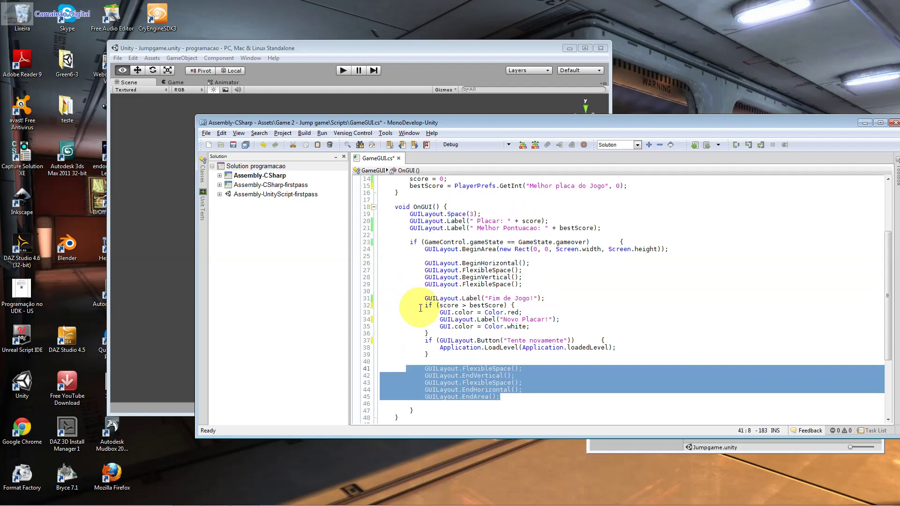
scroll(420, 308, "down", 3)
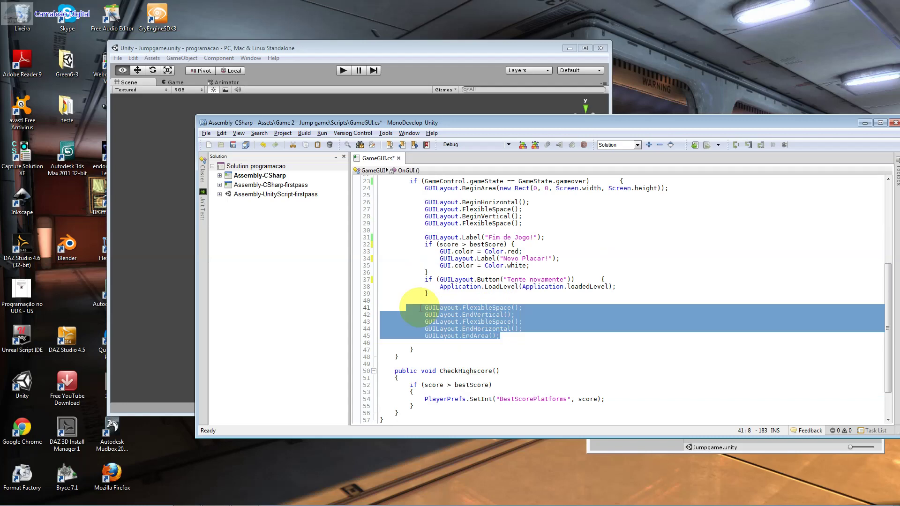
scroll(420, 307, "down", 2)
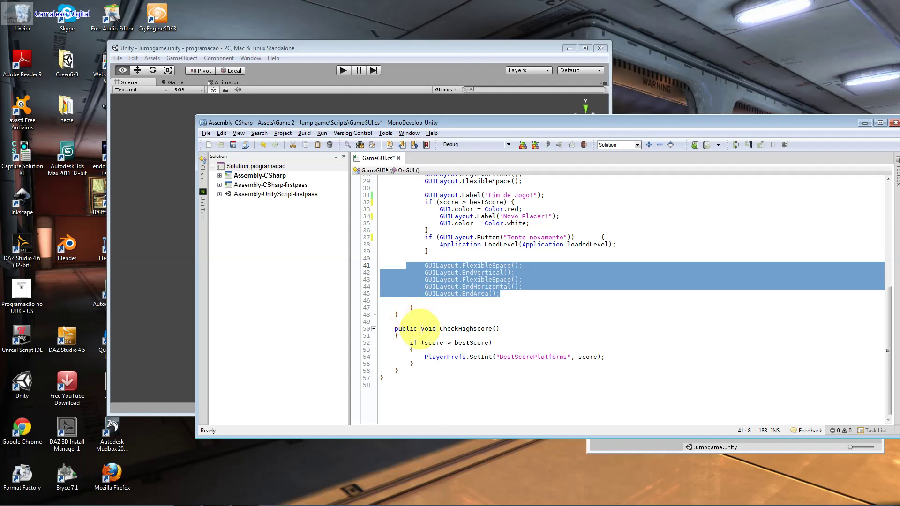
left_click(523, 323)
left_click(522, 327)
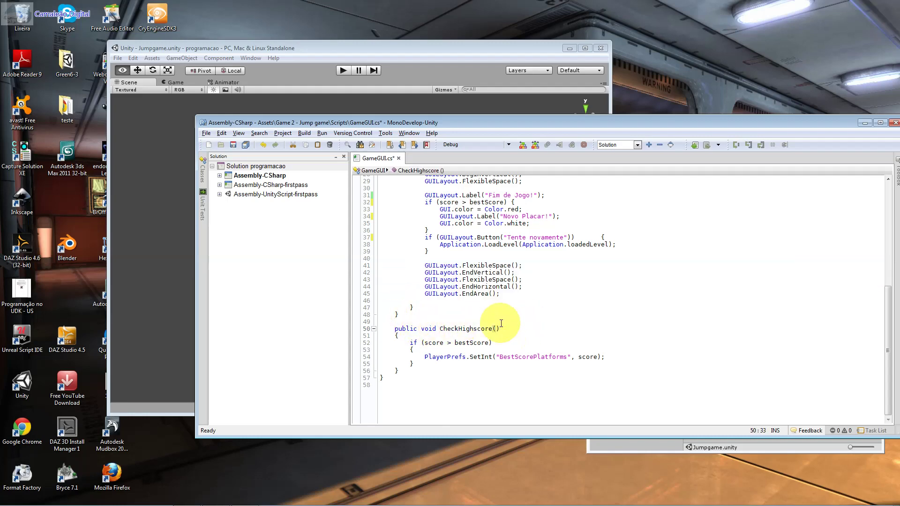
key("Delete")
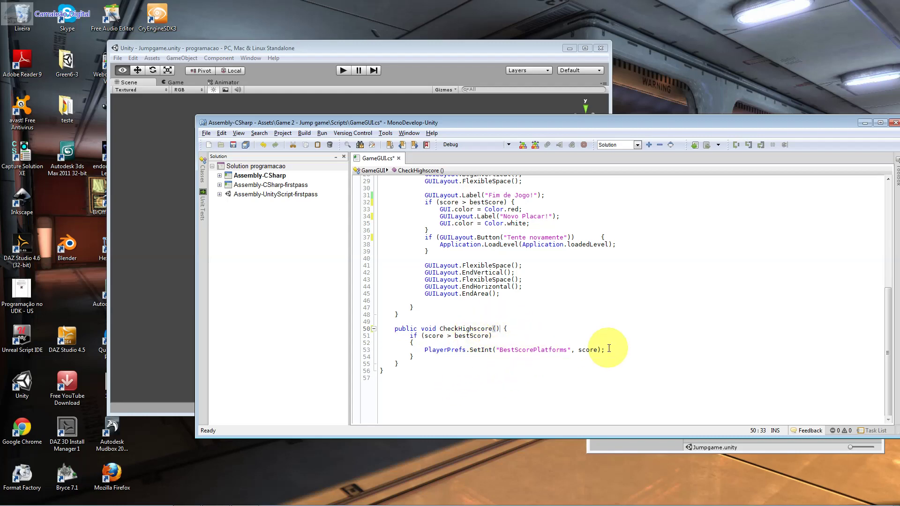
Replace the 'BestScorePlatforms' key in PlayerPrefs.SetInt with 'Melhor Placar'
left_click_drag(598, 350, 577, 349)
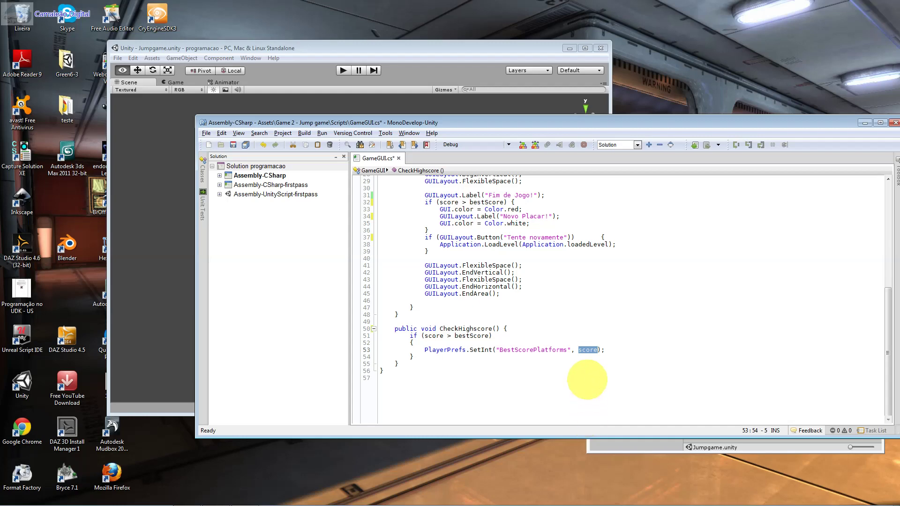
left_click_drag(568, 350, 500, 350)
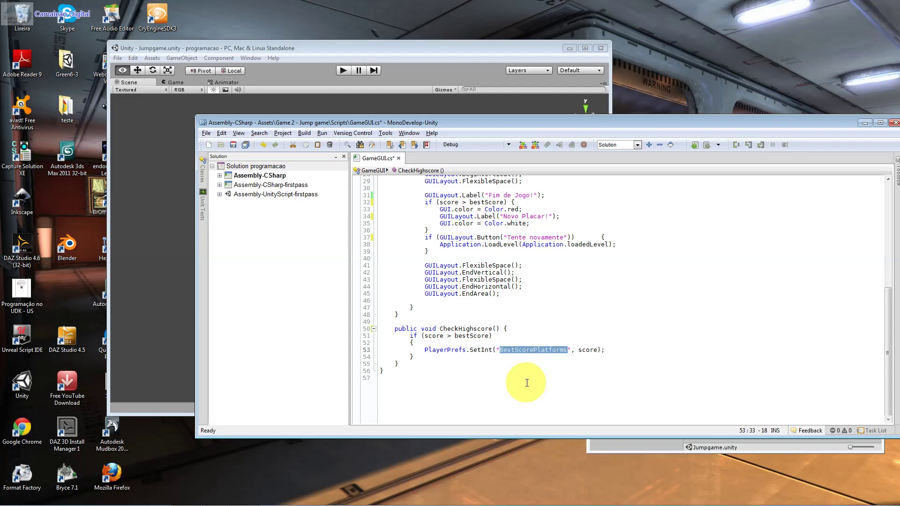
type("Melhor ")
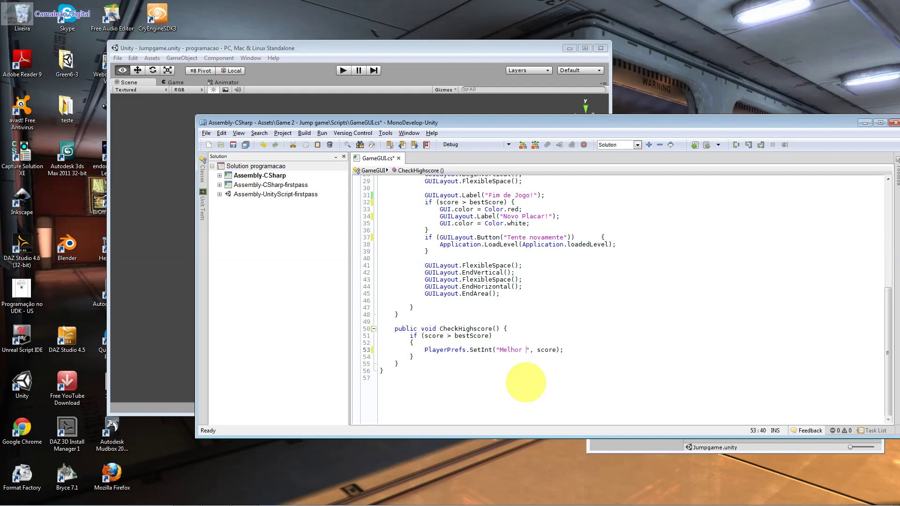
type("p")
key("BackSpace")
type("Pl")
type("acar")
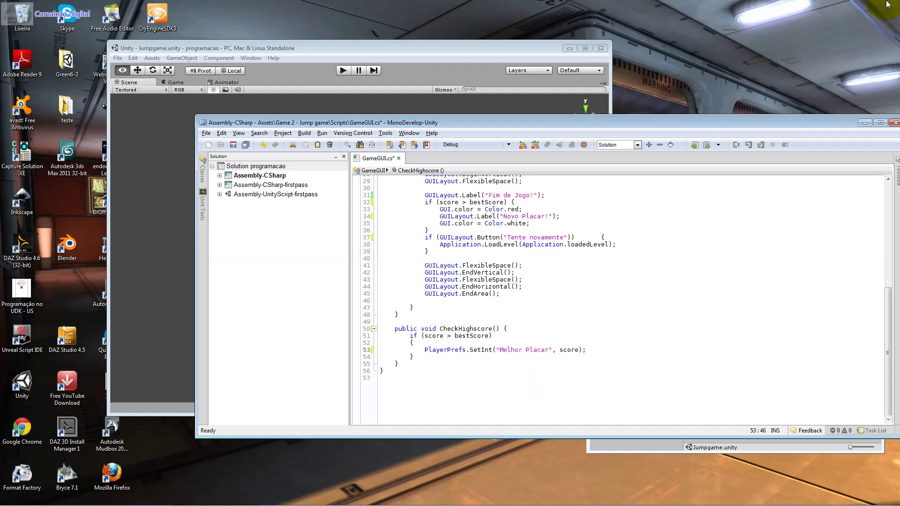
Save GameGUI.cs, close MonoDevelop, and start the jump game in Unity's play mode
left_click(895, 123)
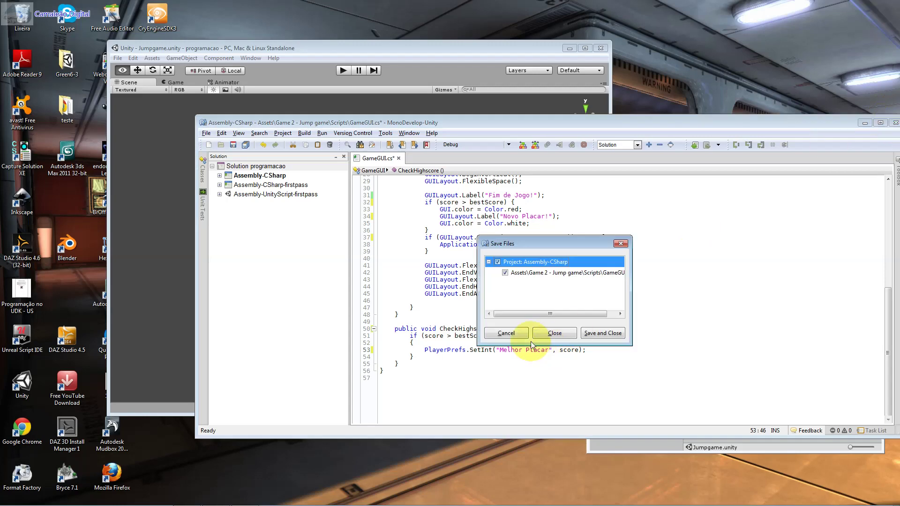
left_click(591, 339)
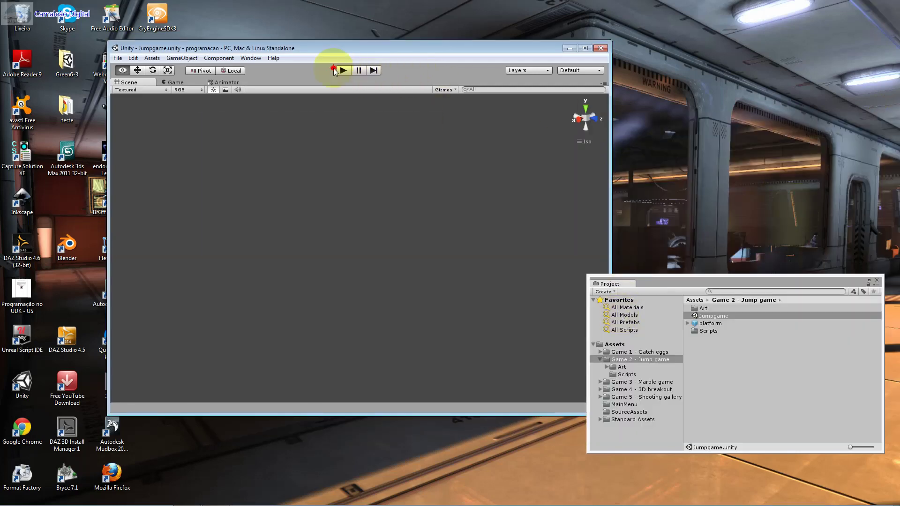
left_click(342, 70)
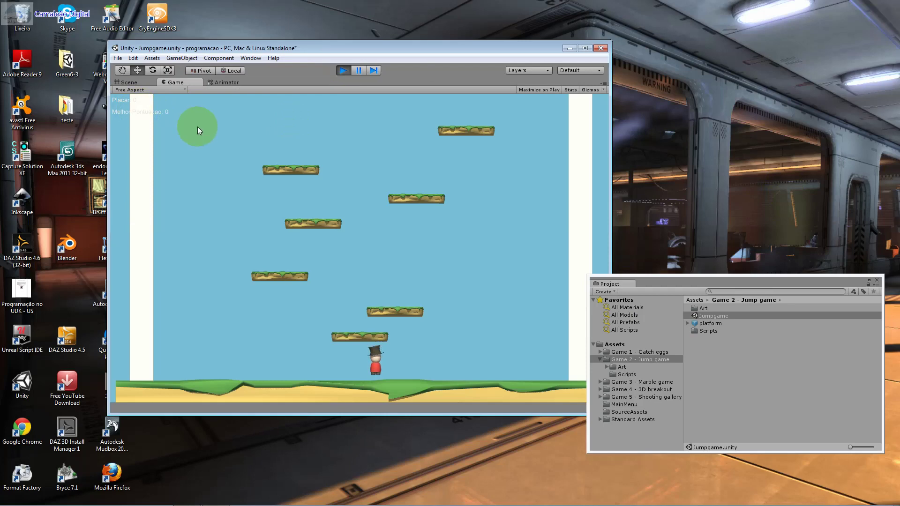
Play the jump game with arrows and space until 'Fim de Jogo!' appears, then choose Tente novamente
key("Left")
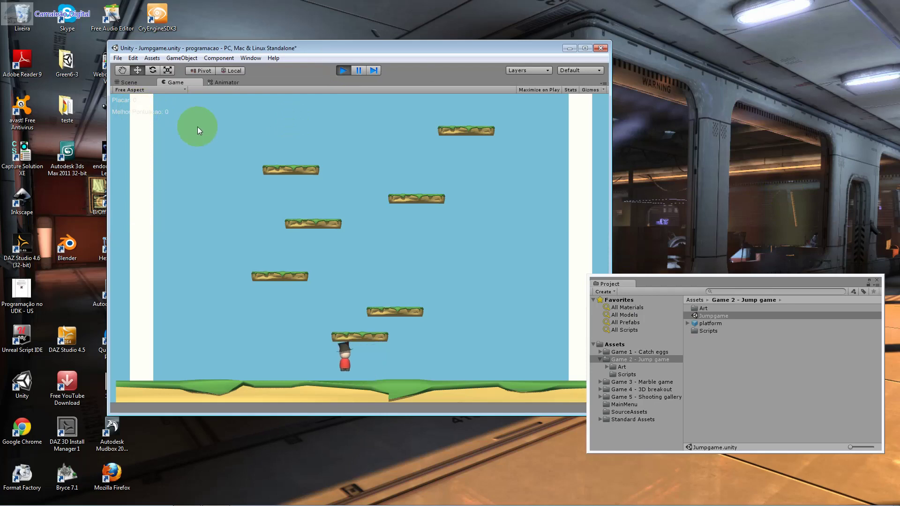
key("space")
key("Right")
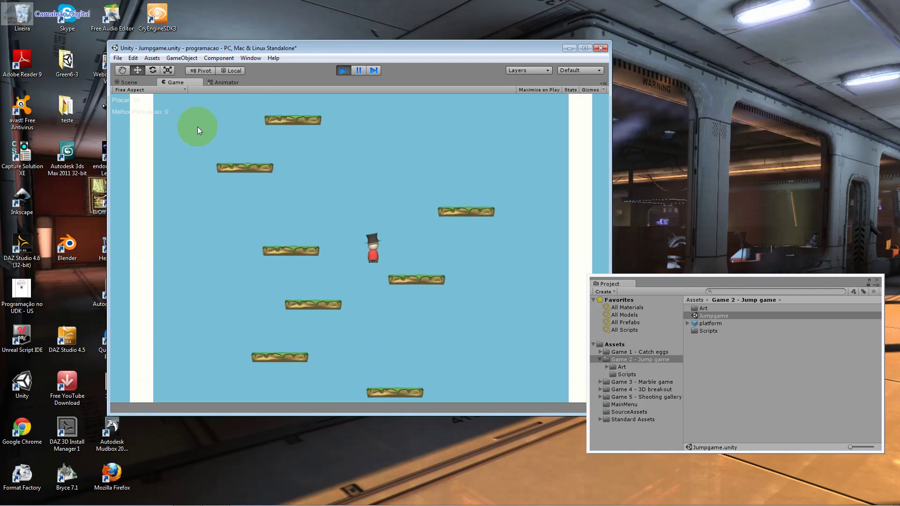
key("Left")
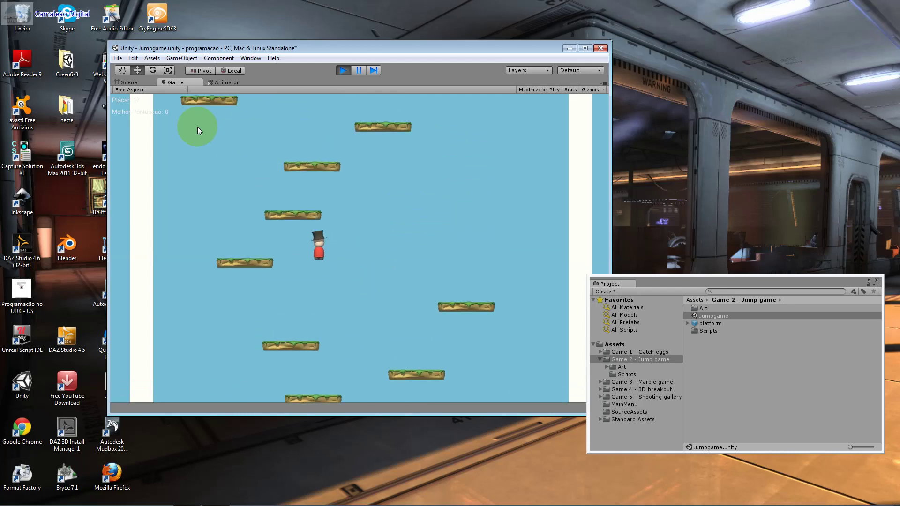
key("Left")
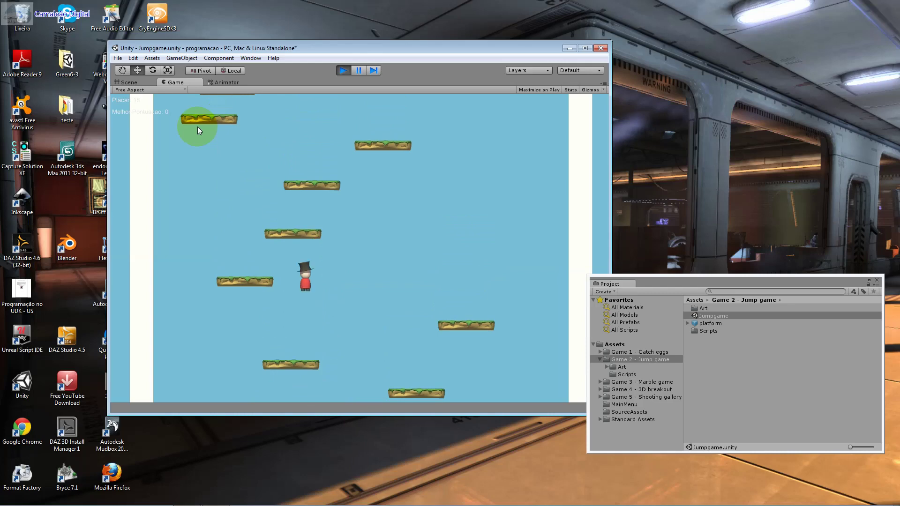
key("Right")
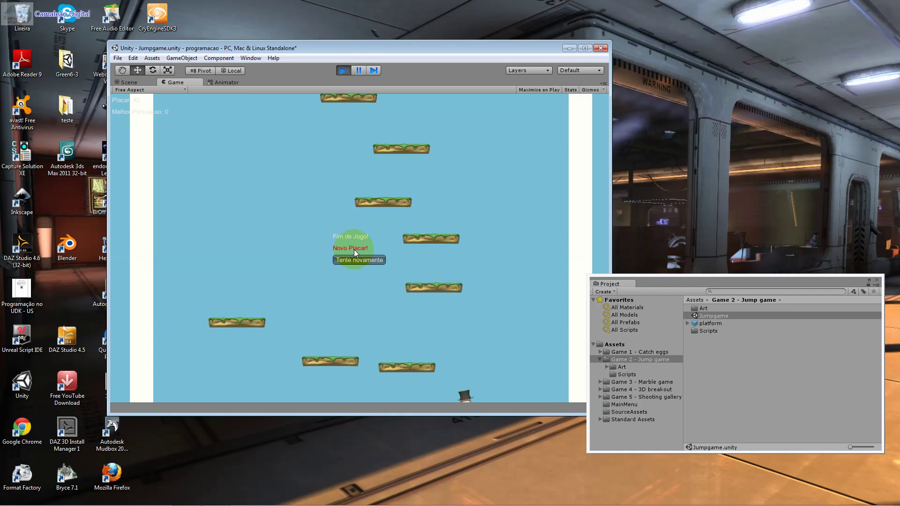
left_click(351, 262)
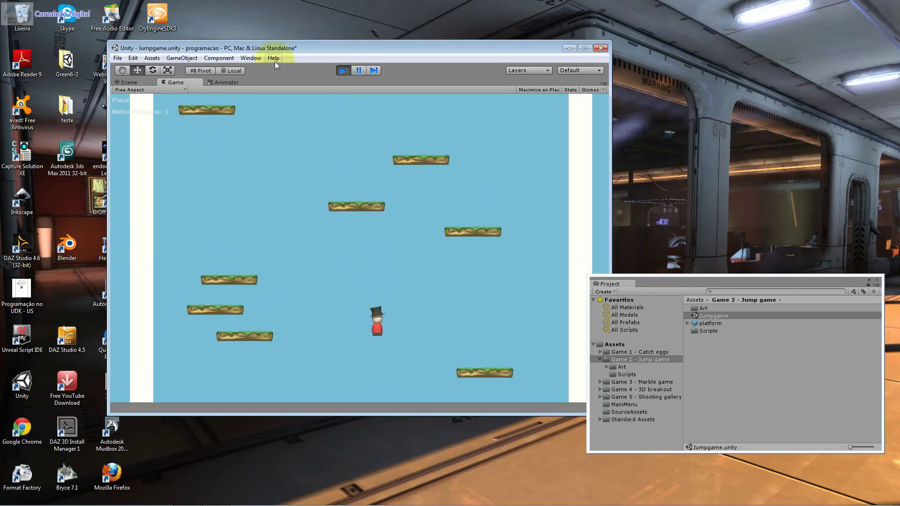
Stop play mode and open Playermovement.cs from Game 2 - Jump game > Scripts in MonoDevelop
left_click(343, 70)
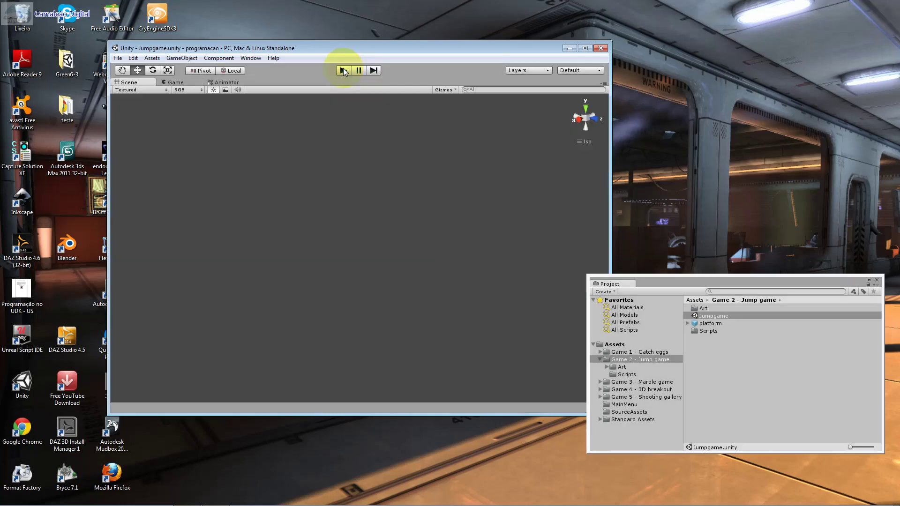
left_click(658, 358)
left_click(647, 371)
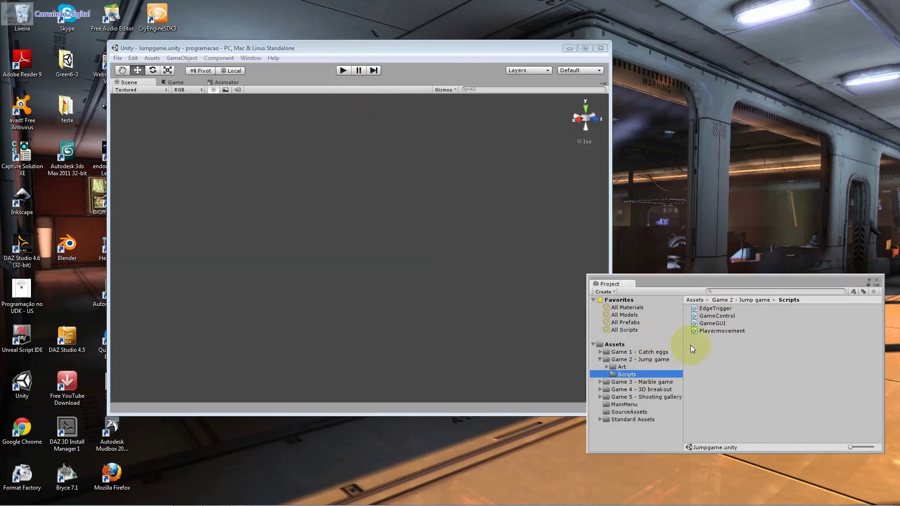
left_click(698, 332)
double_click(697, 334)
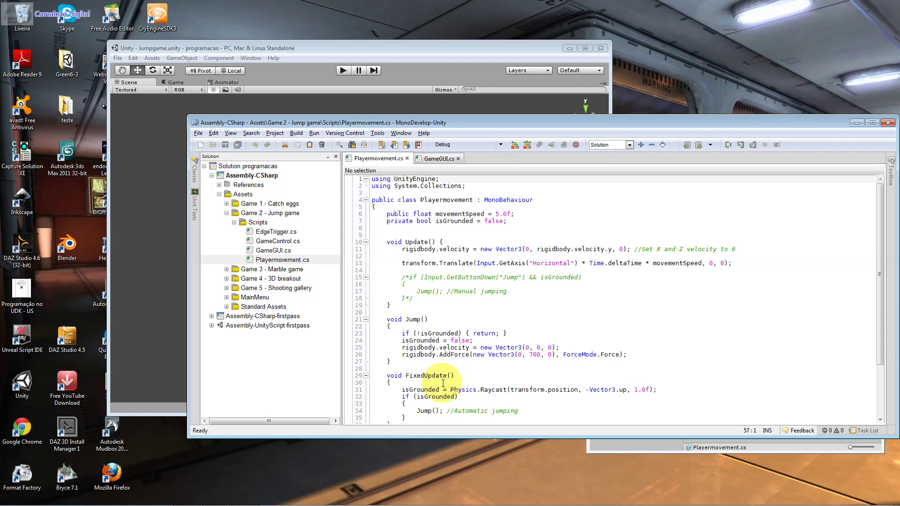
scroll(442, 383, "down", 3)
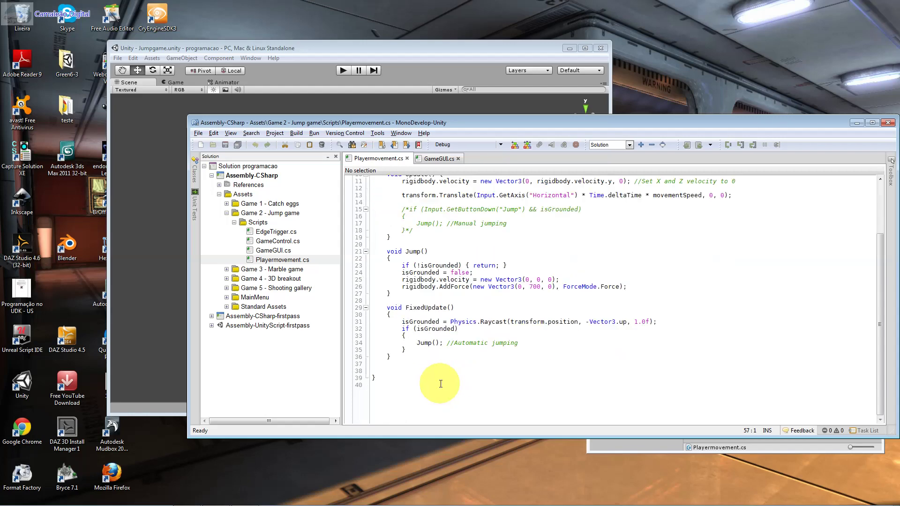